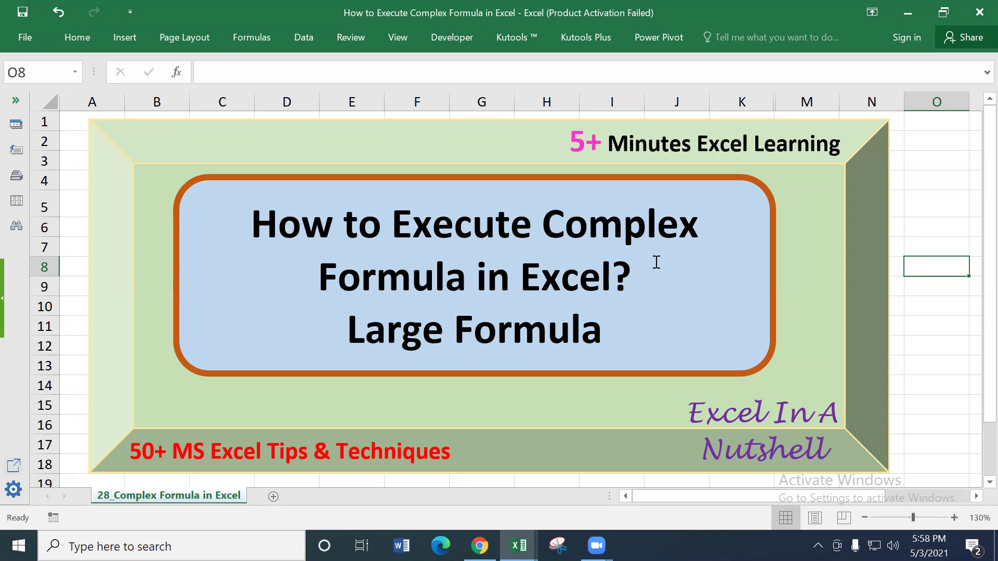
- Select the 'Large Formula' line in the title banner, then switch to the blank Book2 workbook
{"action": "left_click", "coordinate": [579, 281]}
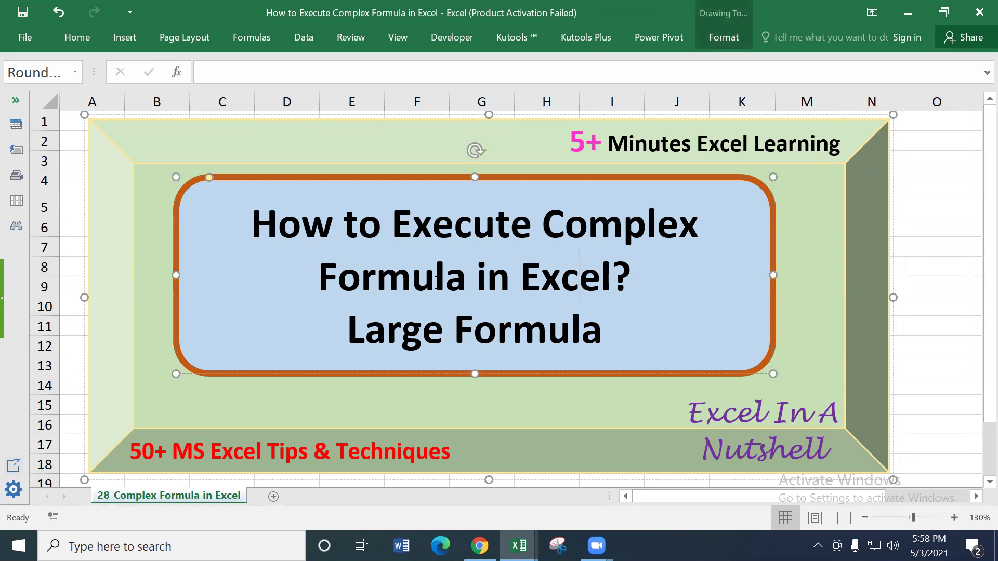
{"action": "left_click", "coordinate": [602, 327]}
{"action": "left_click_drag", "start_coordinate": [348, 328], "coordinate": [603, 331]}
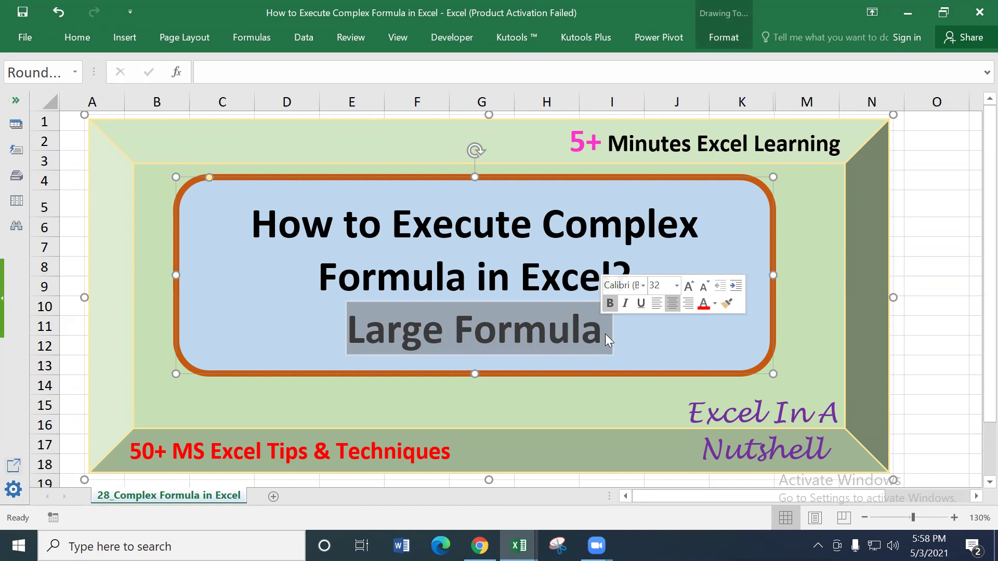
{"action": "left_click", "coordinate": [603, 332]}
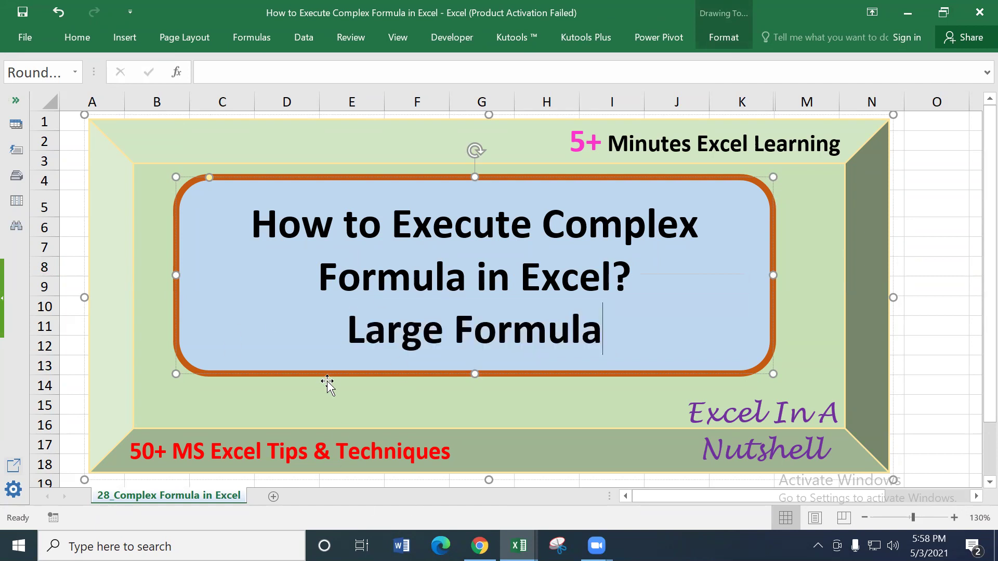
{"action": "mouse_move", "coordinate": [519, 546]}
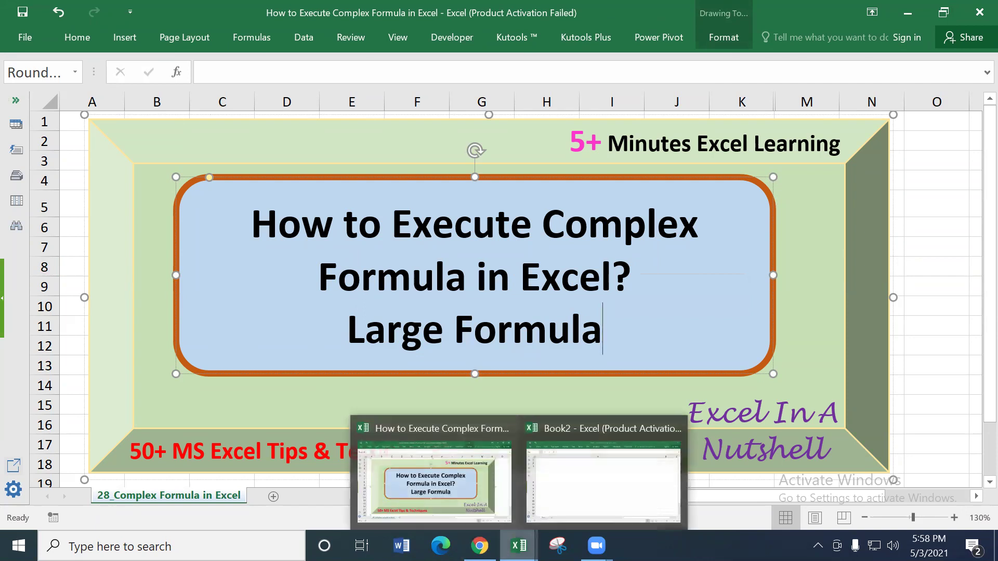
{"action": "left_click", "coordinate": [574, 474]}
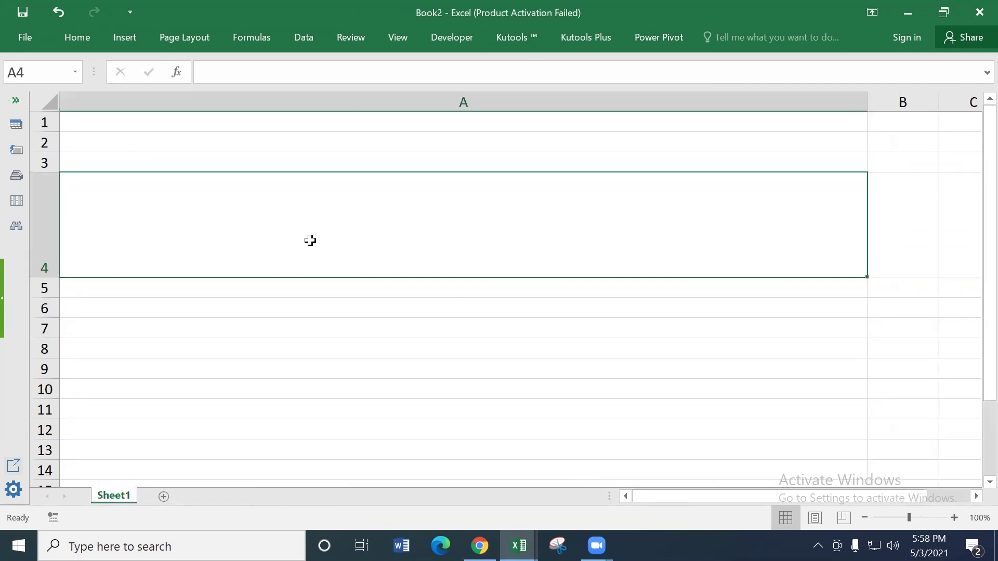
- Enter 2.564, 25.5 and 52.48 into cells A7, A8 and A9
{"action": "left_click", "coordinate": [260, 327]}
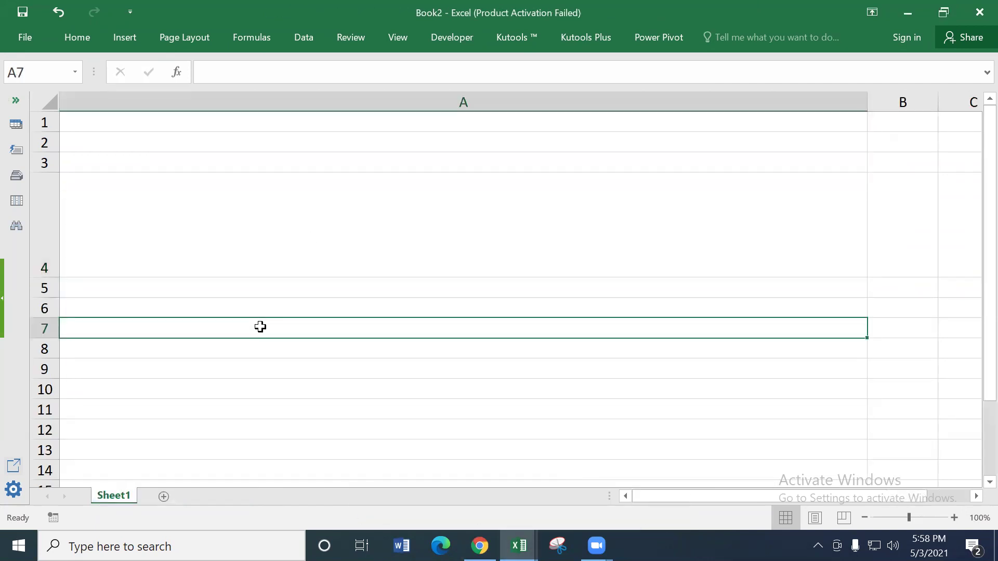
{"action": "type", "text": "2.564"}
{"action": "key", "text": "Return"}
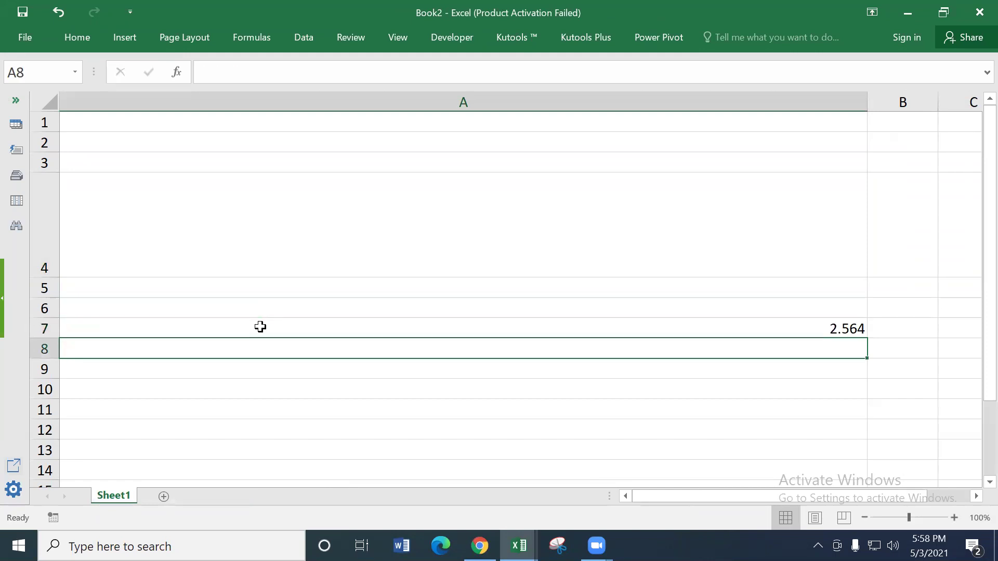
{"action": "type", "text": "25.5"}
{"action": "key", "text": "Return"}
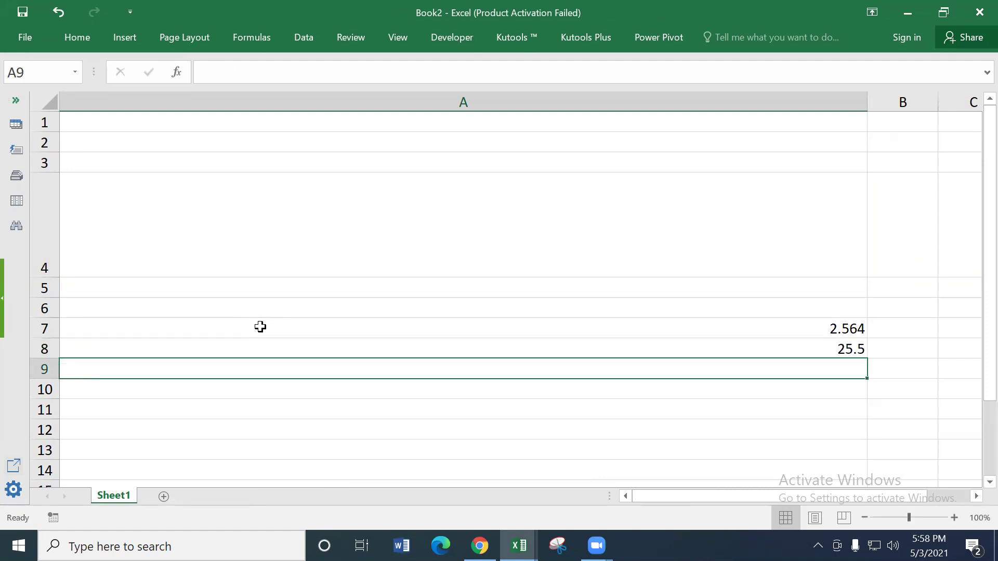
{"action": "type", "text": "52.48"}
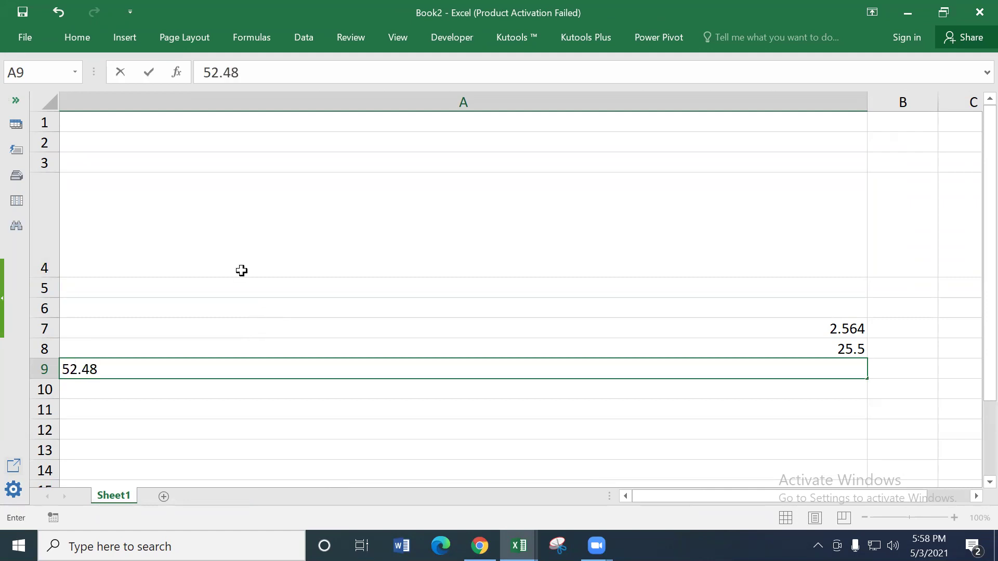
{"action": "left_click", "coordinate": [240, 263]}
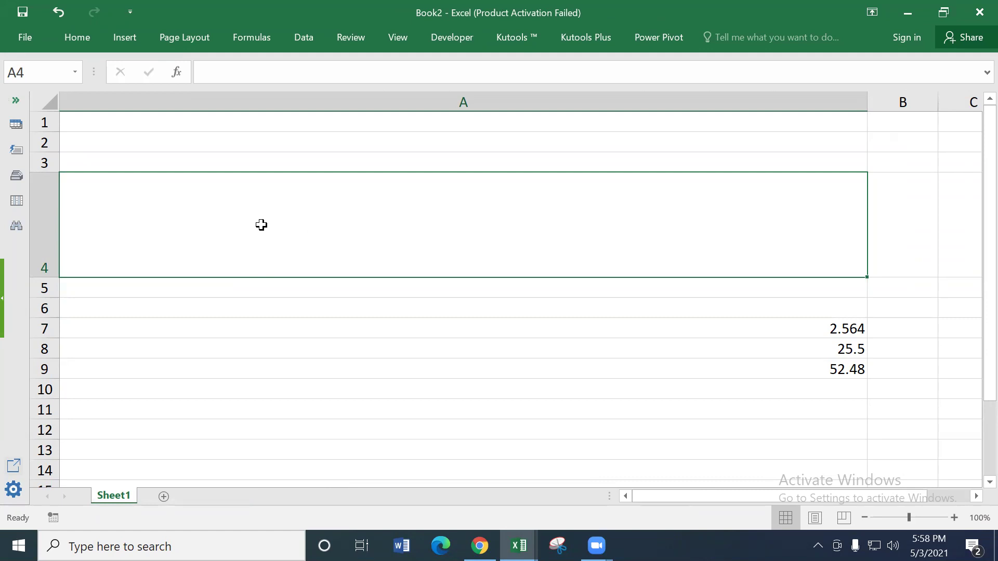
- Enter ="Average:"&AVERAGE(A7:A9) in A4 so it shows Average:26.848
{"action": "type", "text": "="}
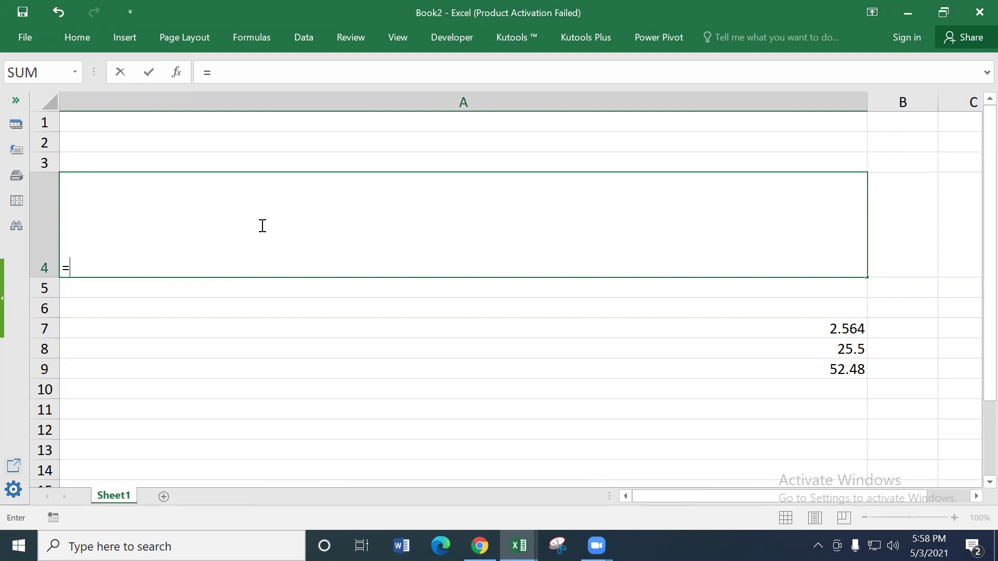
{"action": "type", "text": "\""}
{"action": "type", "text": "Avera"}
{"action": "type", "text": "ge"}
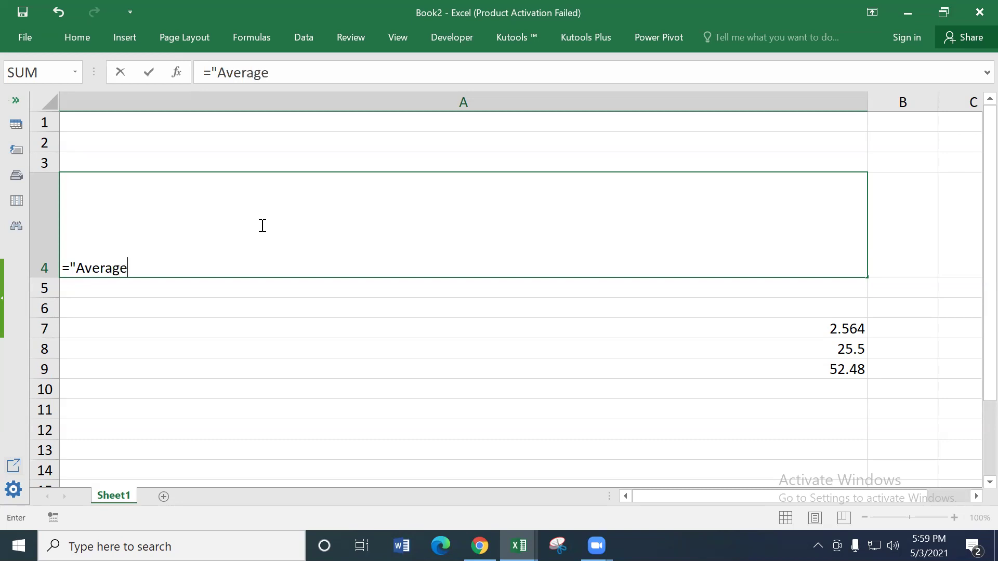
{"action": "type", "text": ":"}
{"action": "type", "text": "\"&"}
{"action": "type", "text": "aver"}
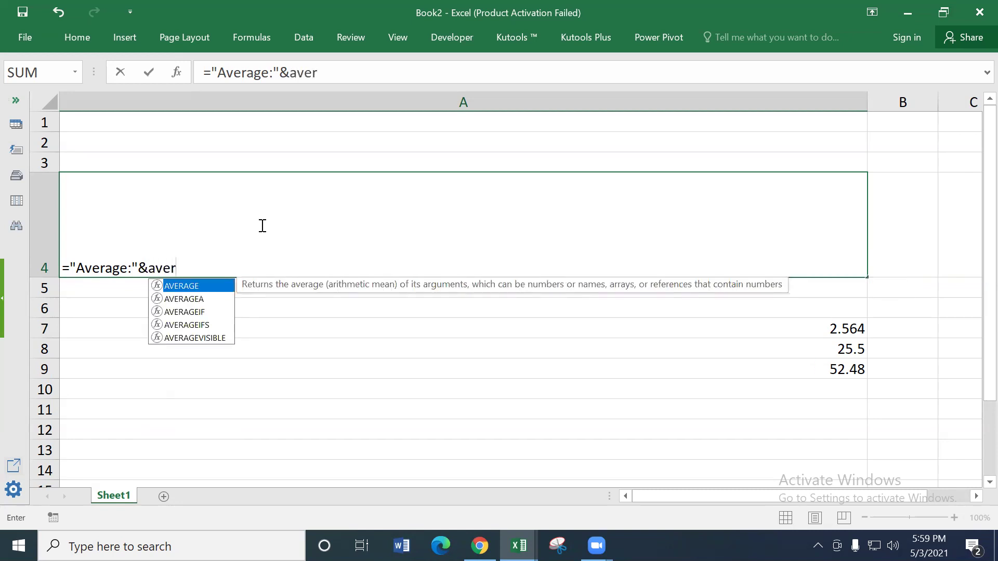
{"action": "double_click", "coordinate": [192, 286]}
{"action": "left_click_drag", "start_coordinate": [837, 329], "coordinate": [836, 366]}
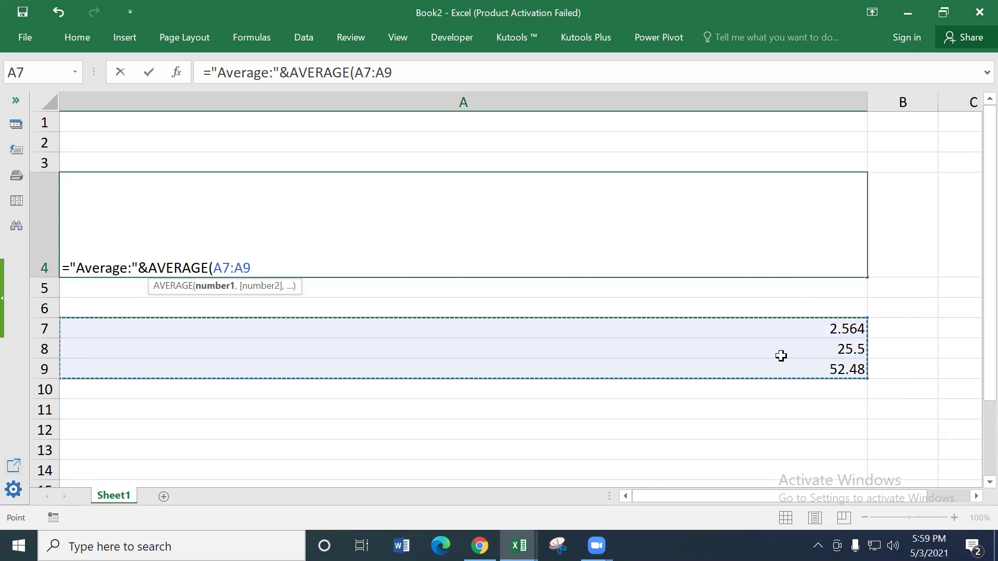
{"action": "type", "text": ")"}
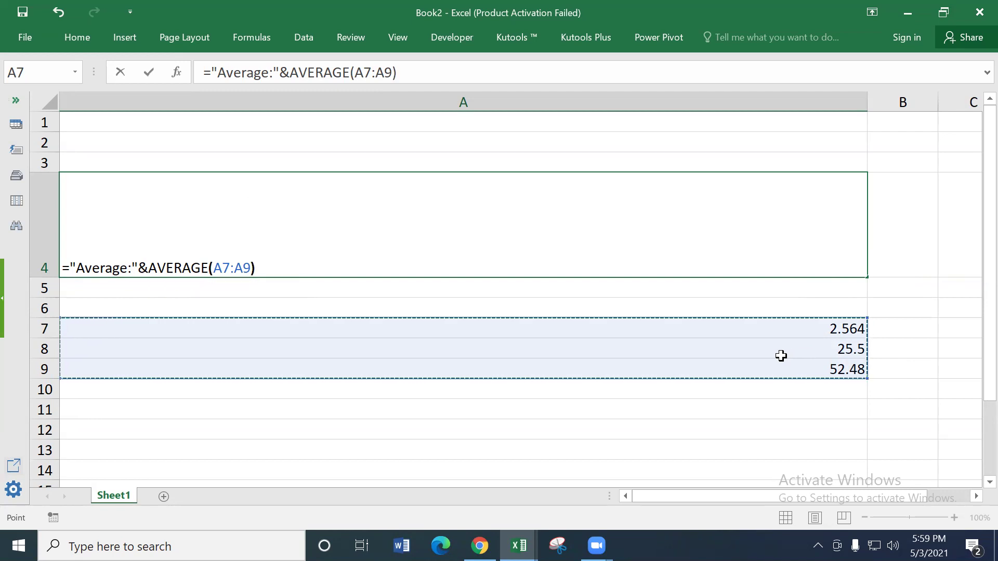
{"action": "key", "text": "Return"}
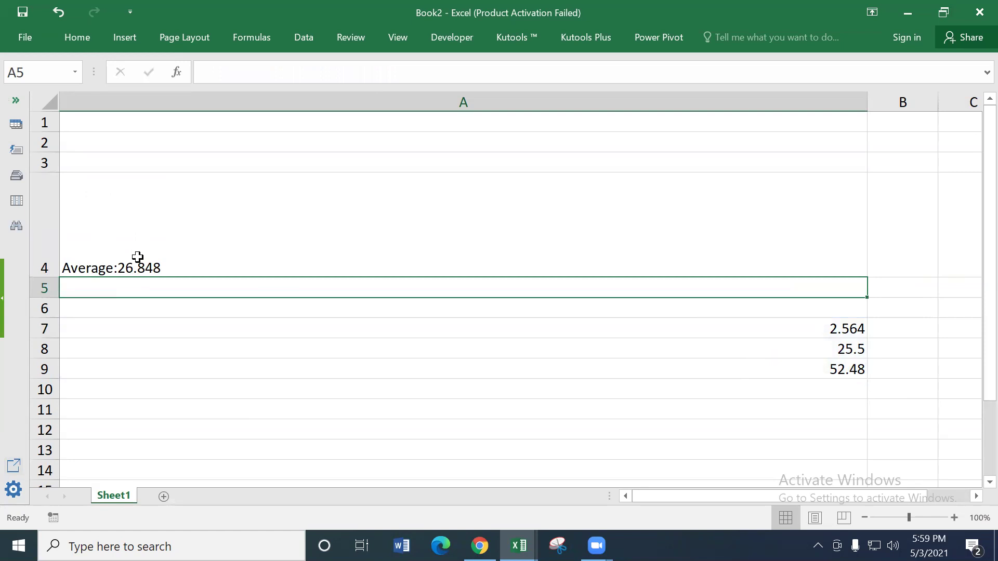
- Append &" And Avg. In a Different way"& to A4's formula and begin a SUM
{"action": "left_click", "coordinate": [138, 257]}
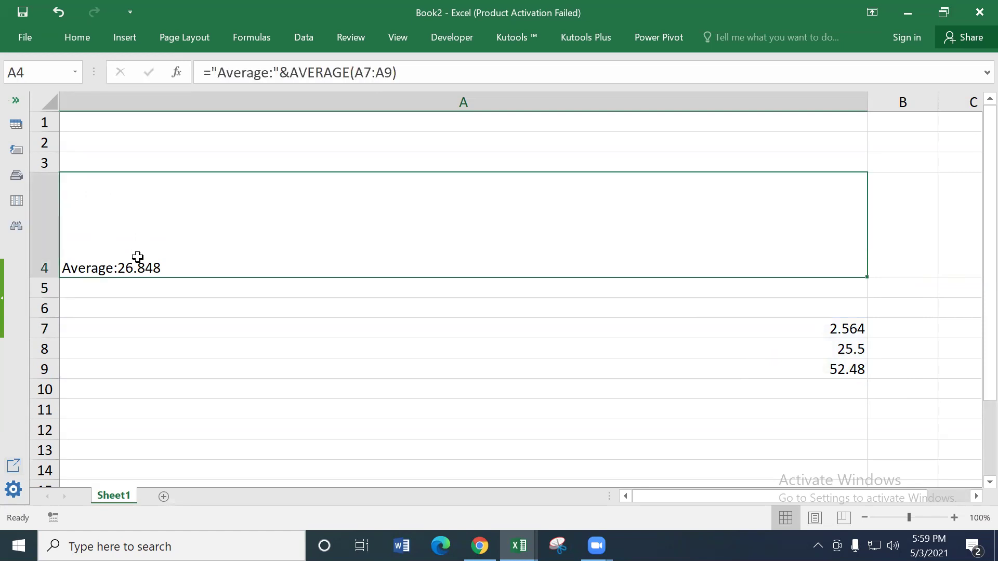
{"action": "double_click", "coordinate": [172, 266]}
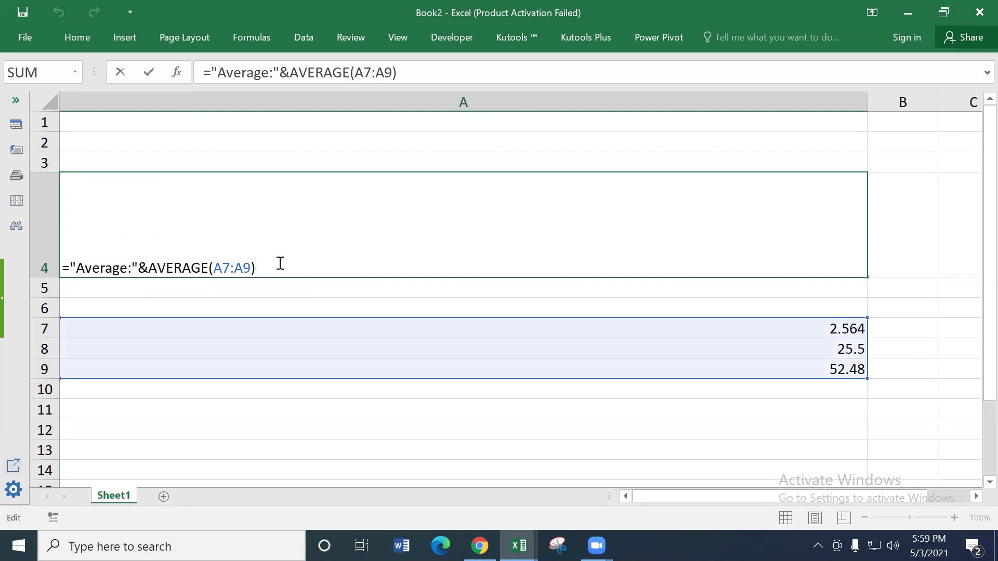
{"action": "type", "text": "&"}
{"action": "type", "text": "\""}
{"action": "type", "text": " A"}
{"action": "type", "text": "and"}
{"action": "key", "text": "BackSpace"}
{"action": "key", "text": "BackSpace"}
{"action": "key", "text": "BackSpace"}
{"action": "type", "text": "nd"}
{"action": "type", "text": " Avg. In a "}
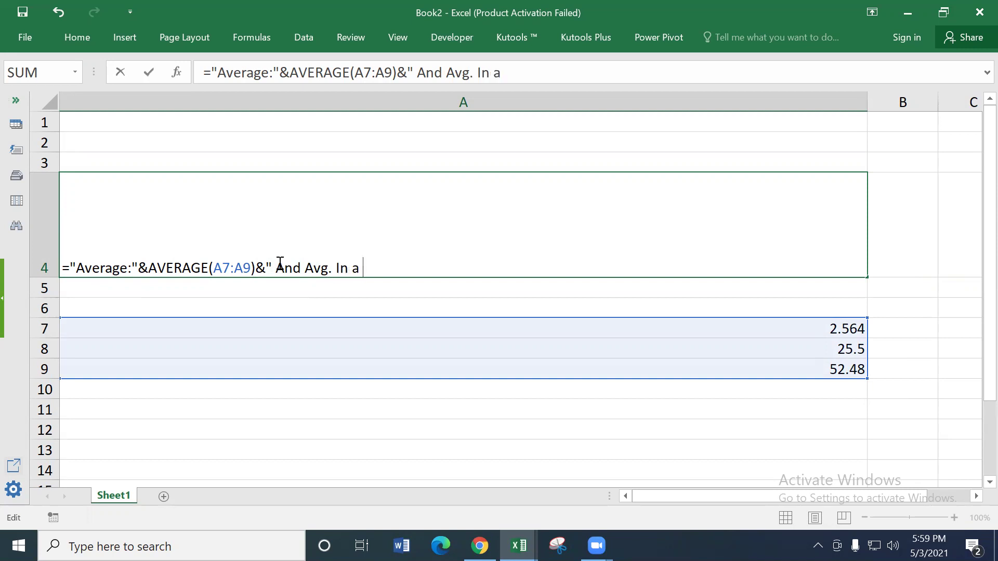
{"action": "type", "text": "Diff"}
{"action": "type", "text": "r"}
{"action": "type", "text": "ebet"}
{"action": "key", "text": "BackSpace"}
{"action": "key", "text": "BackSpace"}
{"action": "key", "text": "BackSpace"}
{"action": "type", "text": "nt"}
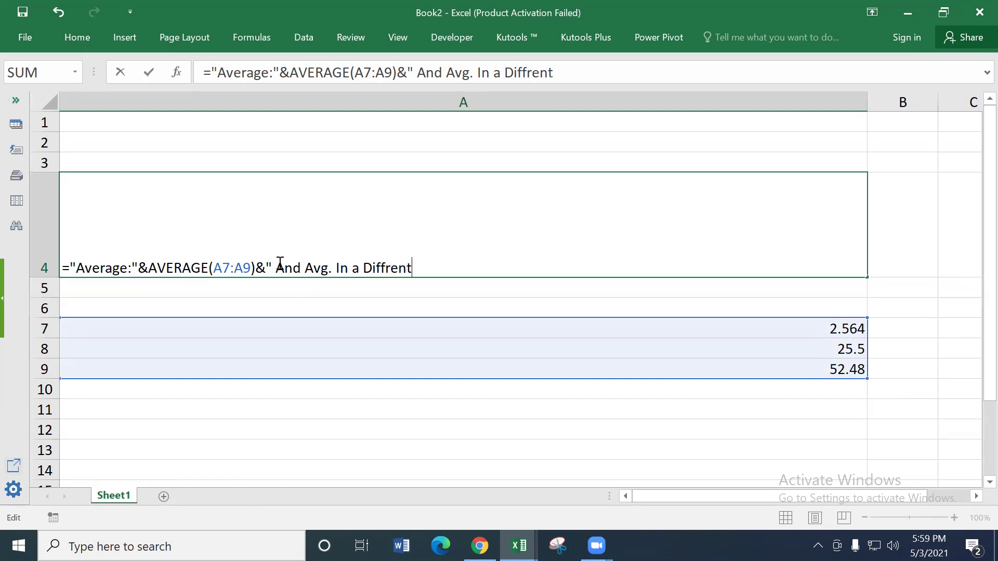
{"action": "type", "text": "way"}
{"action": "type", "text": "\""}
{"action": "key", "text": "Left"}
{"action": "key", "text": "Left"}
{"action": "key", "text": "Left"}
{"action": "type", "text": "e"}
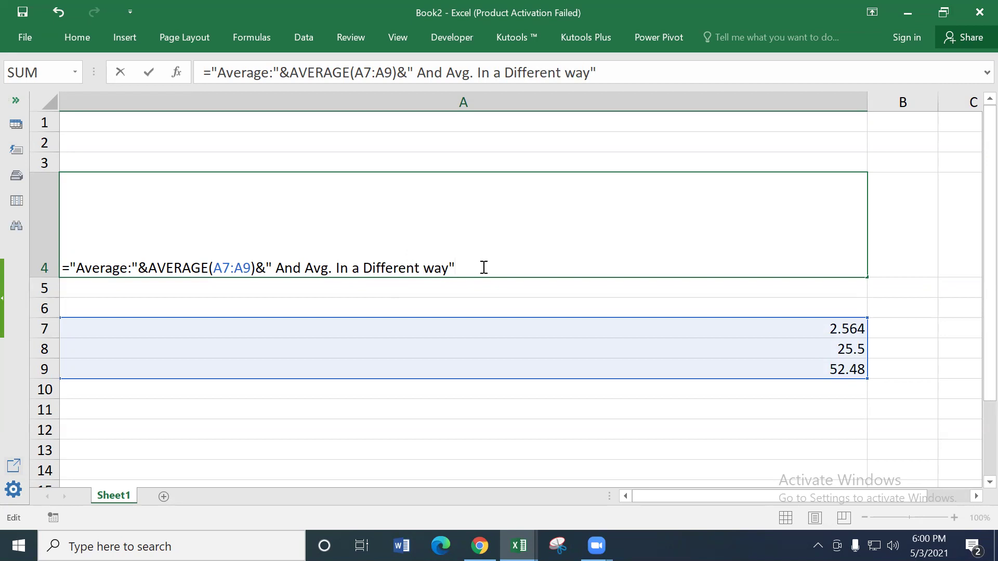
{"action": "type", "text": "&"}
{"action": "type", "text": "sum"}
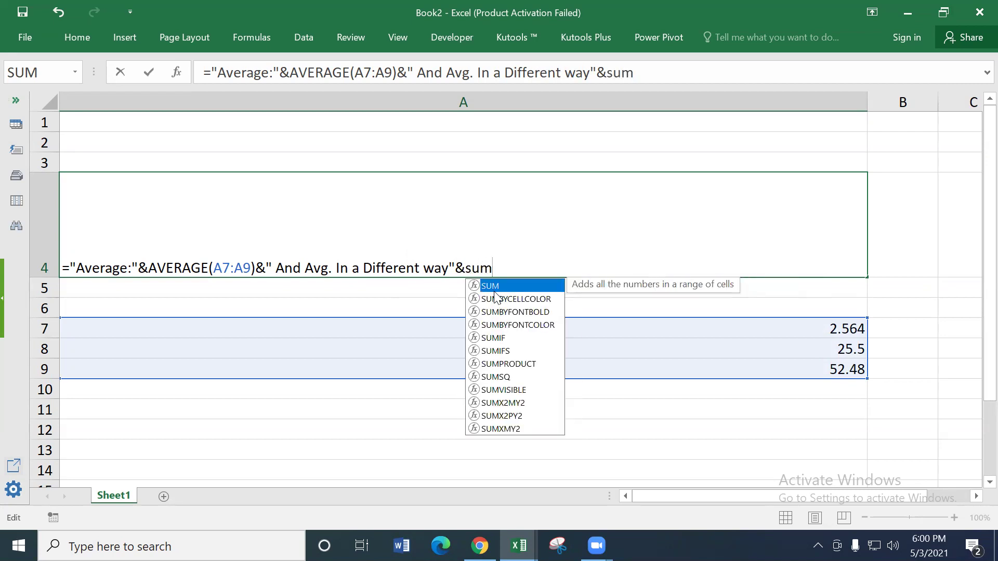
- Complete A4's formula with SUM(A7:A9)/COUNT(A7:A9) as the second average of 26.848
{"action": "double_click", "coordinate": [494, 290]}
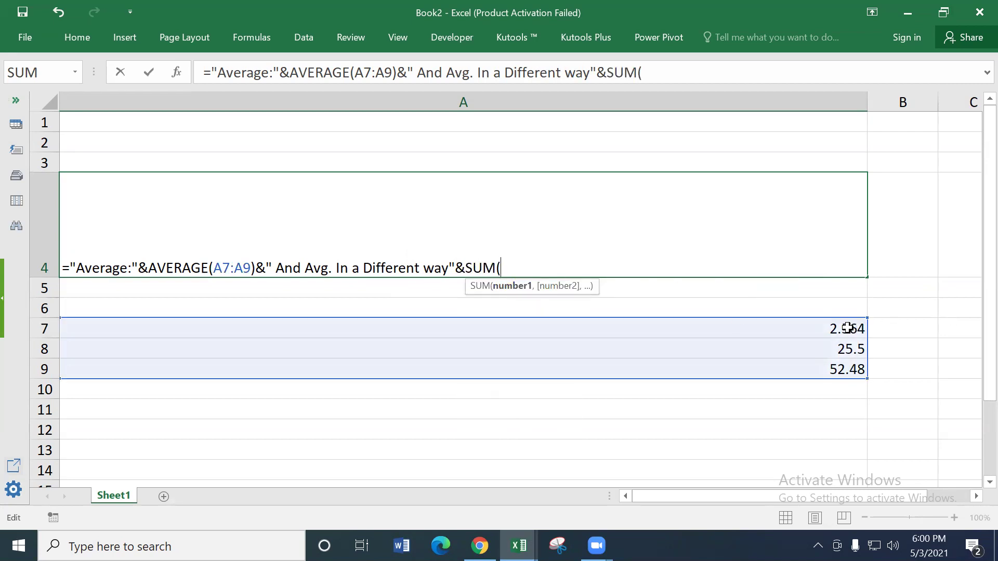
{"action": "left_click_drag", "start_coordinate": [847, 328], "coordinate": [829, 369]}
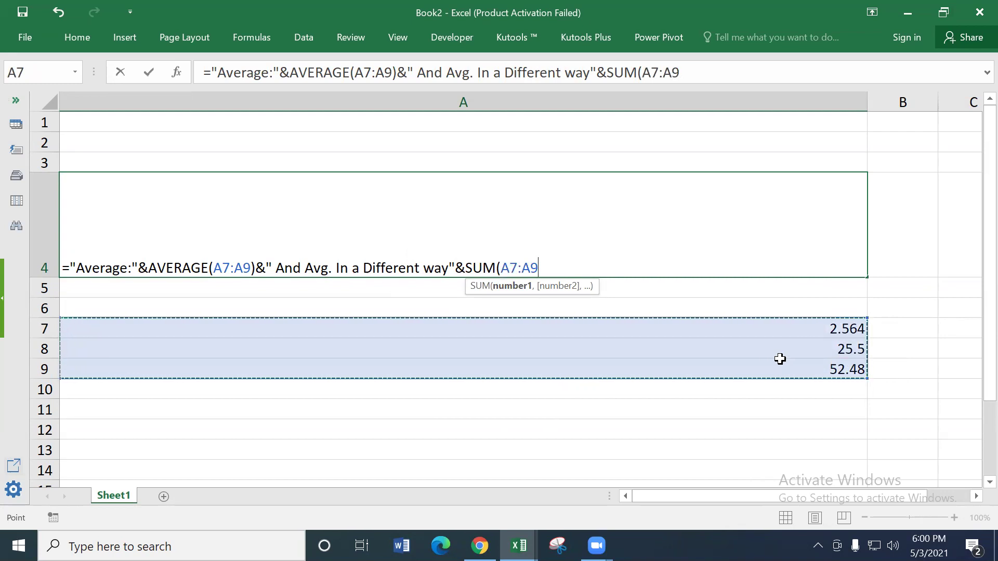
{"action": "type", "text": ")"}
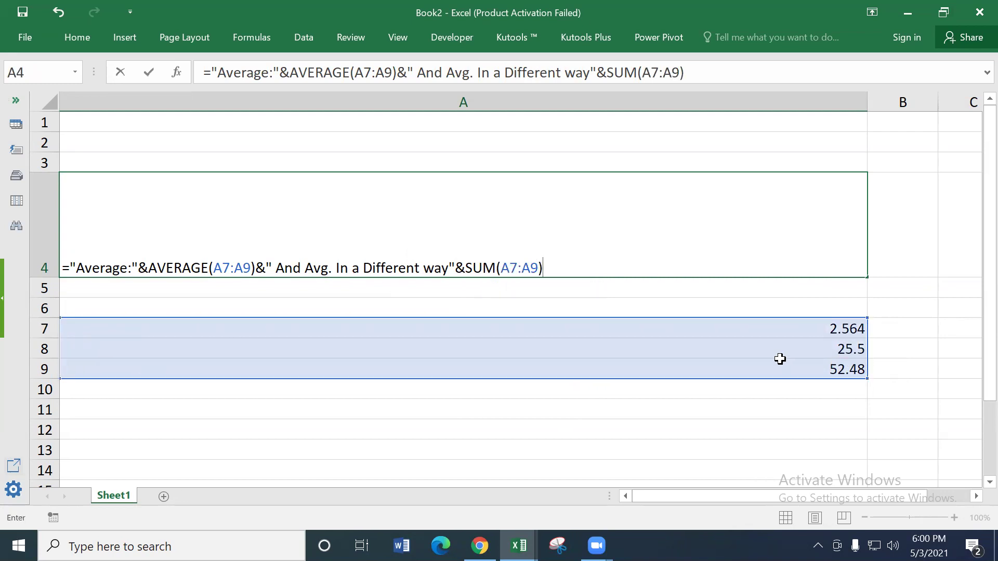
{"action": "type", "text": "/"}
{"action": "type", "text": "coun"}
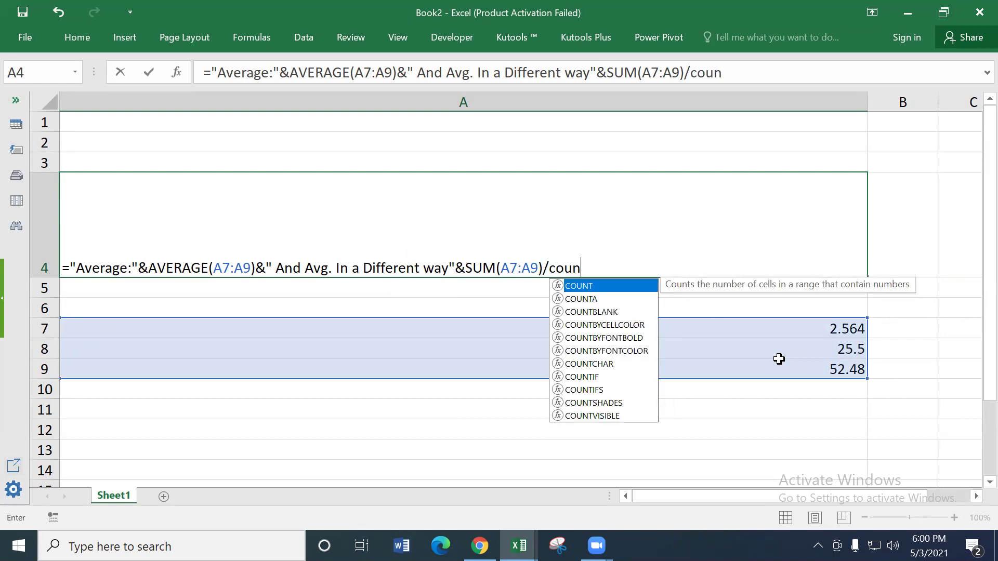
{"action": "double_click", "coordinate": [593, 286]}
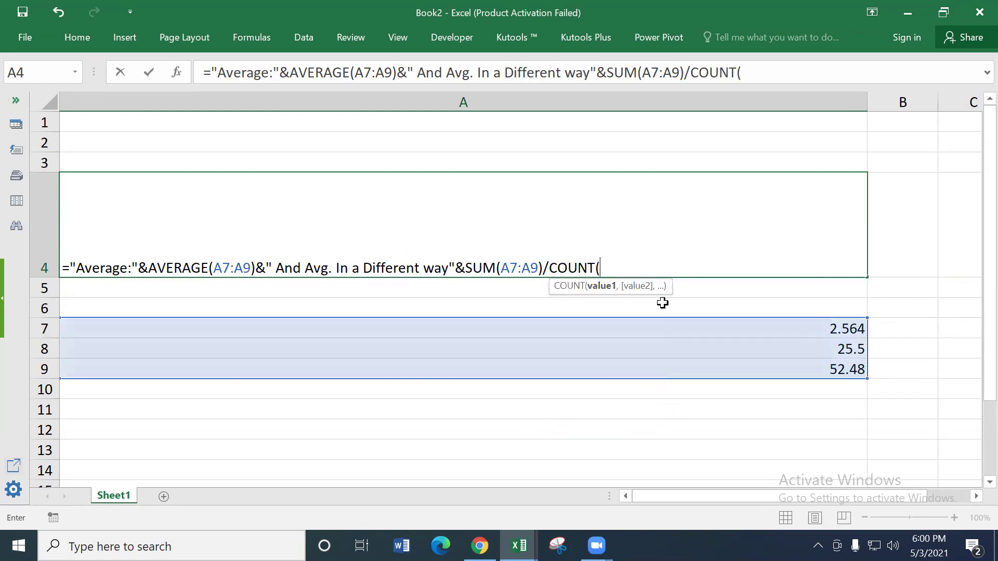
{"action": "left_click_drag", "start_coordinate": [841, 328], "coordinate": [841, 364]}
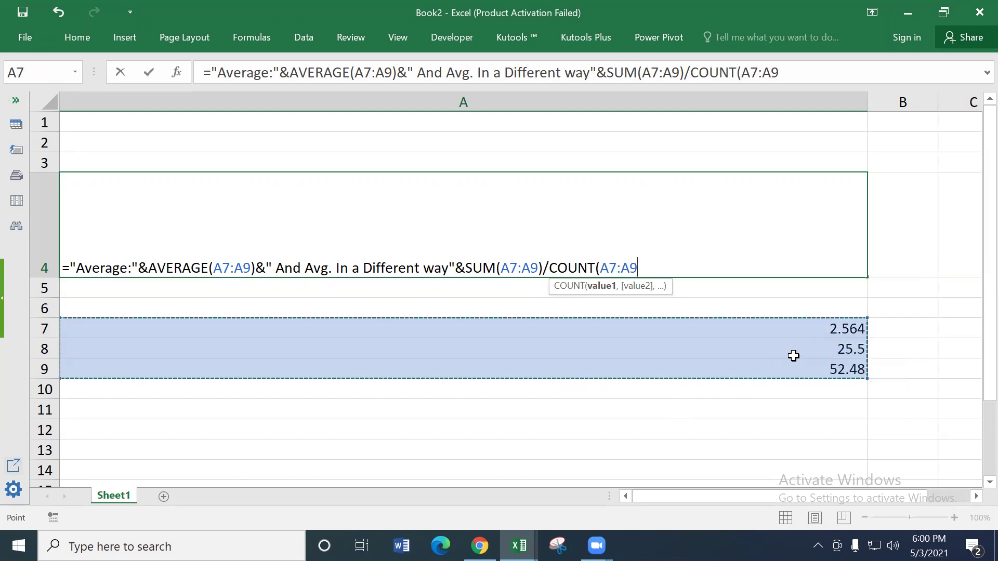
{"action": "type", "text": ")"}
{"action": "key", "text": "Return"}
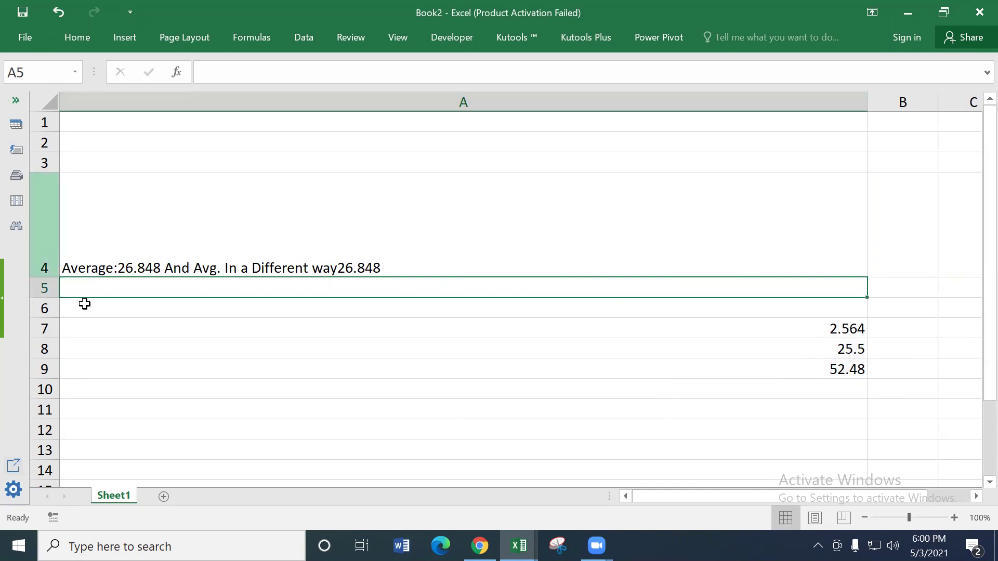
- Add a colon after 'way' so A4 reads 'In a Different way: 26.848'
{"action": "left_click", "coordinate": [140, 270]}
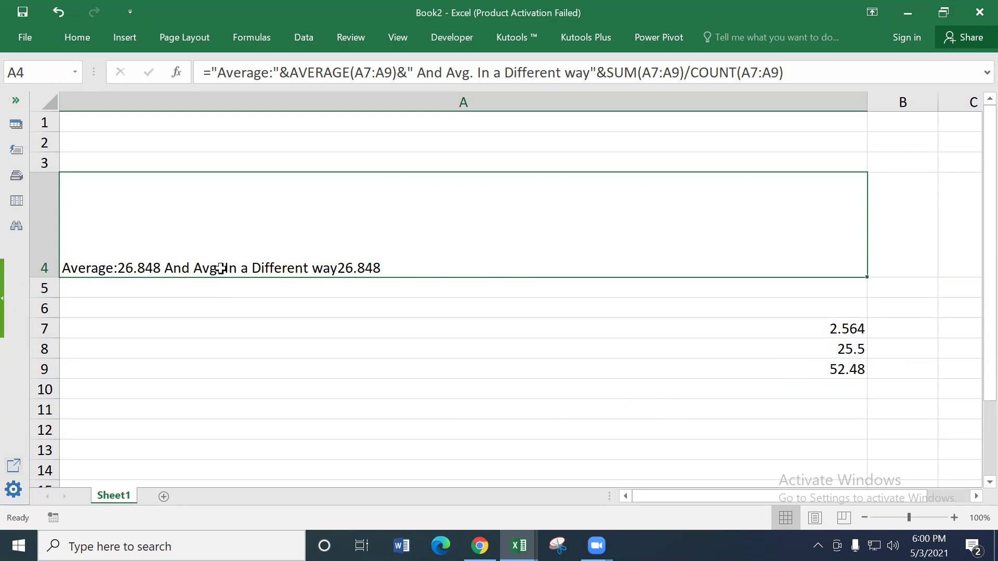
{"action": "double_click", "coordinate": [324, 269]}
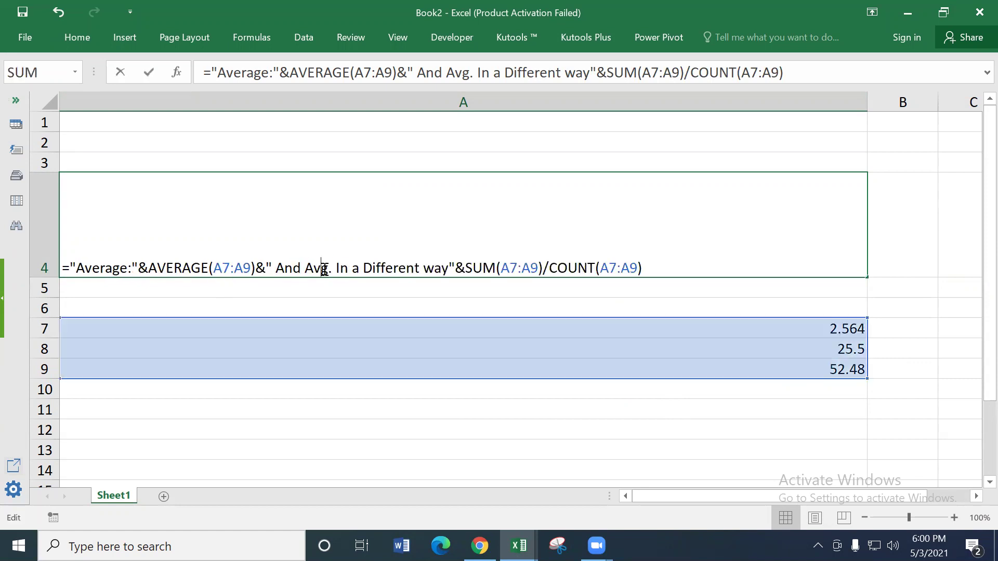
{"action": "left_click", "coordinate": [450, 268]}
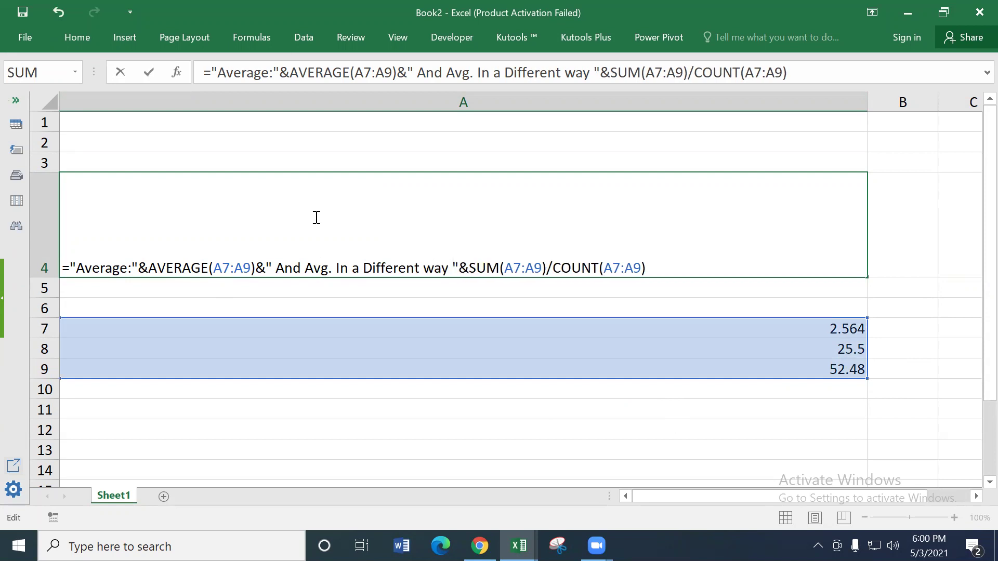
{"action": "key", "text": "Left"}
{"action": "type", "text": ":"}
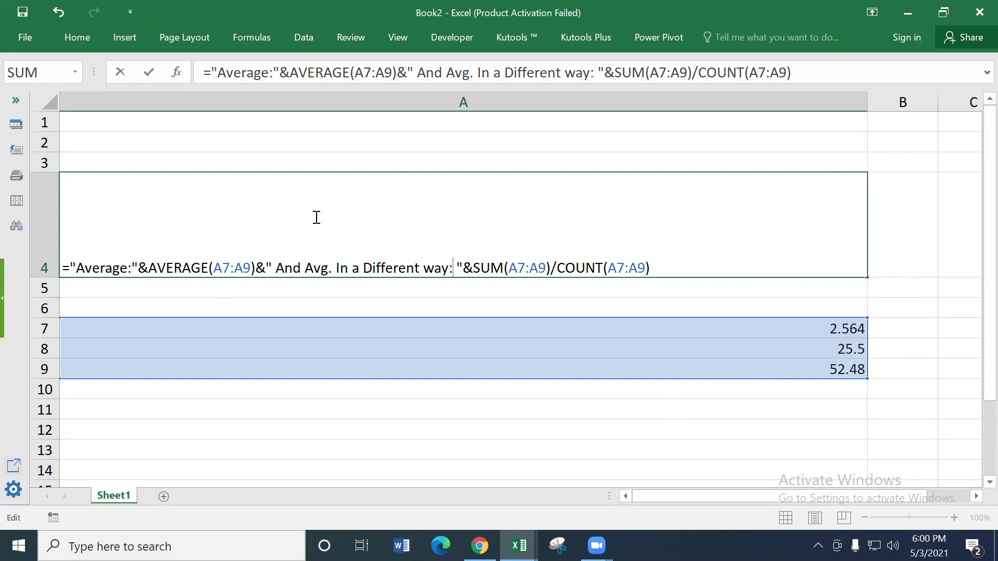
{"action": "key", "text": "Return"}
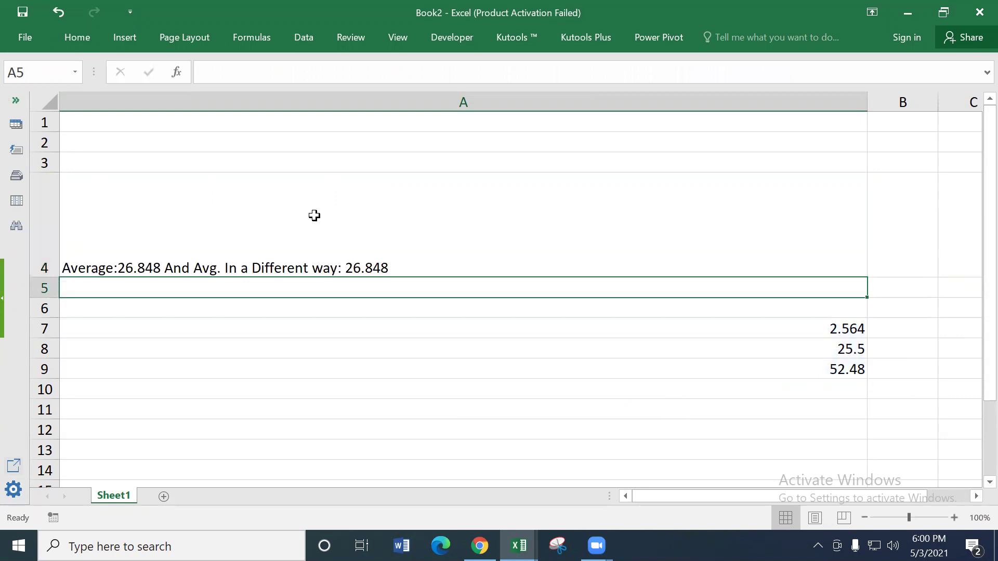
{"action": "left_click", "coordinate": [239, 261]}
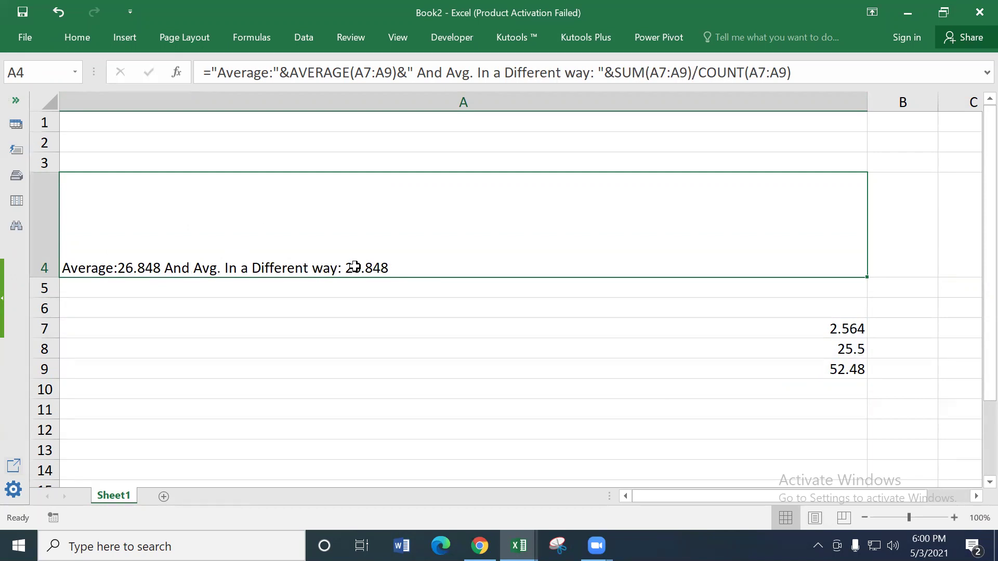
- Wrap AVERAGE(A7:A9) in A4's formula in ROUND to 2 decimals
{"action": "double_click", "coordinate": [139, 268]}
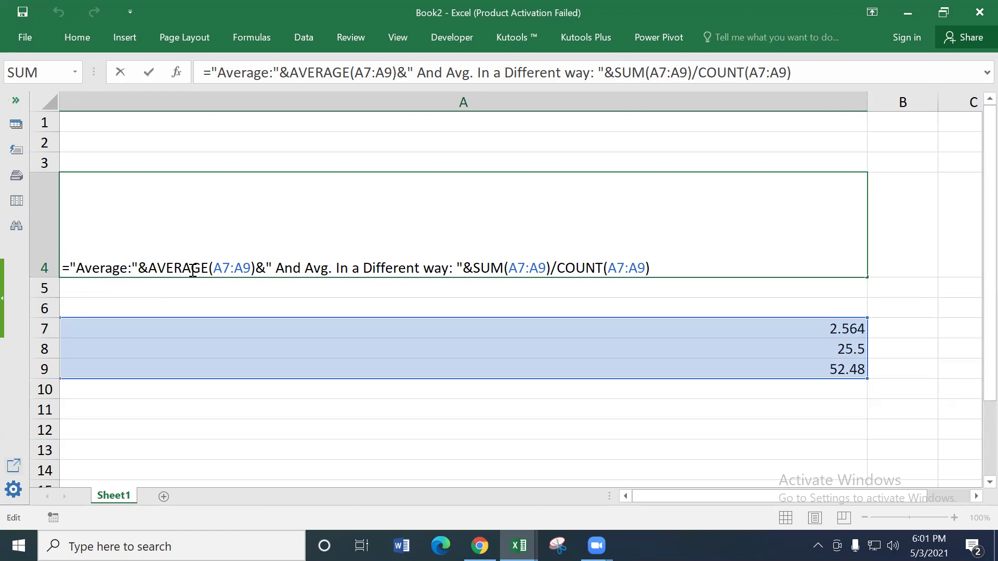
{"action": "left_click", "coordinate": [151, 267]}
{"action": "type", "text": "roun"}
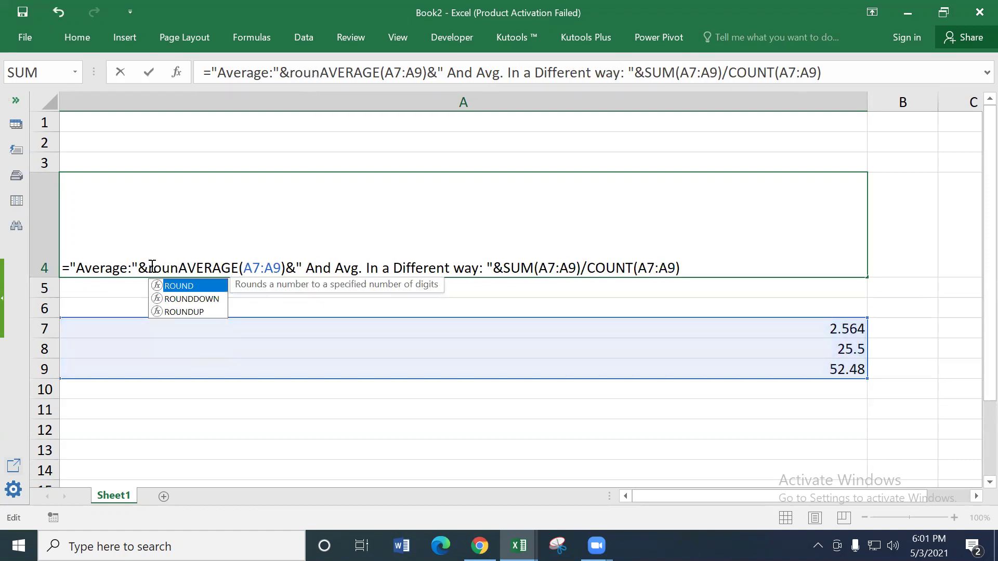
{"action": "double_click", "coordinate": [181, 285]}
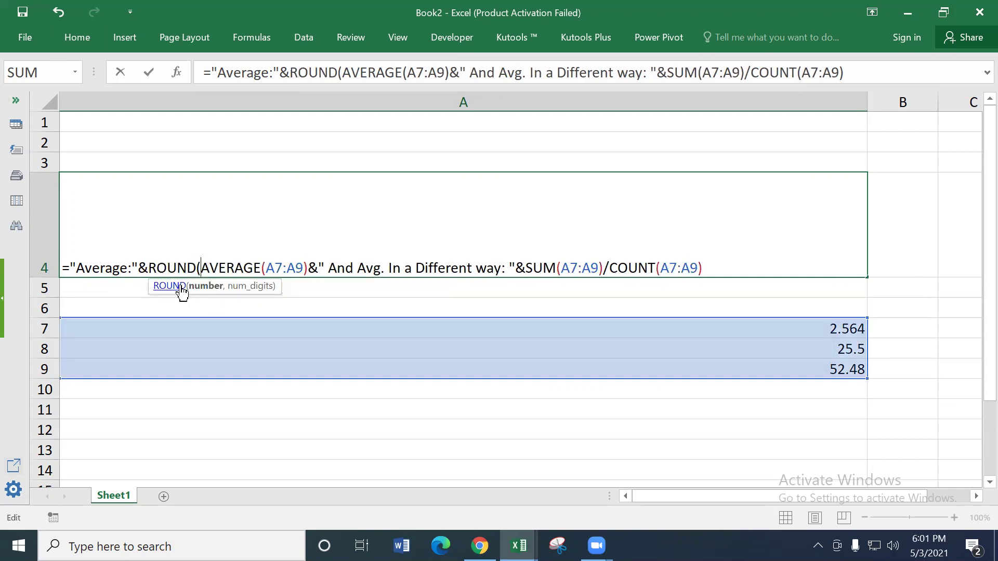
{"action": "left_click", "coordinate": [307, 268]}
{"action": "type", "text": ","}
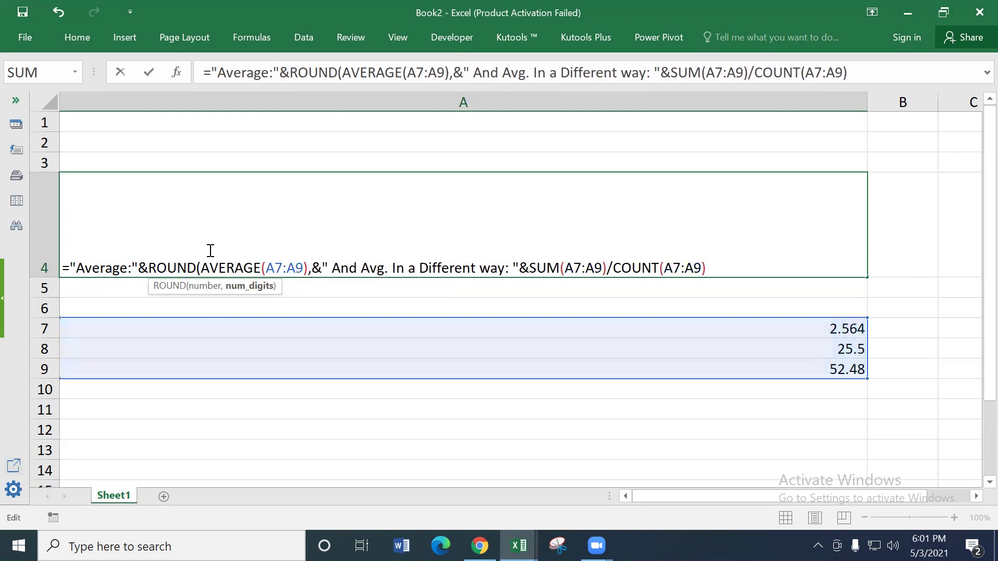
{"action": "type", "text": "2)"}
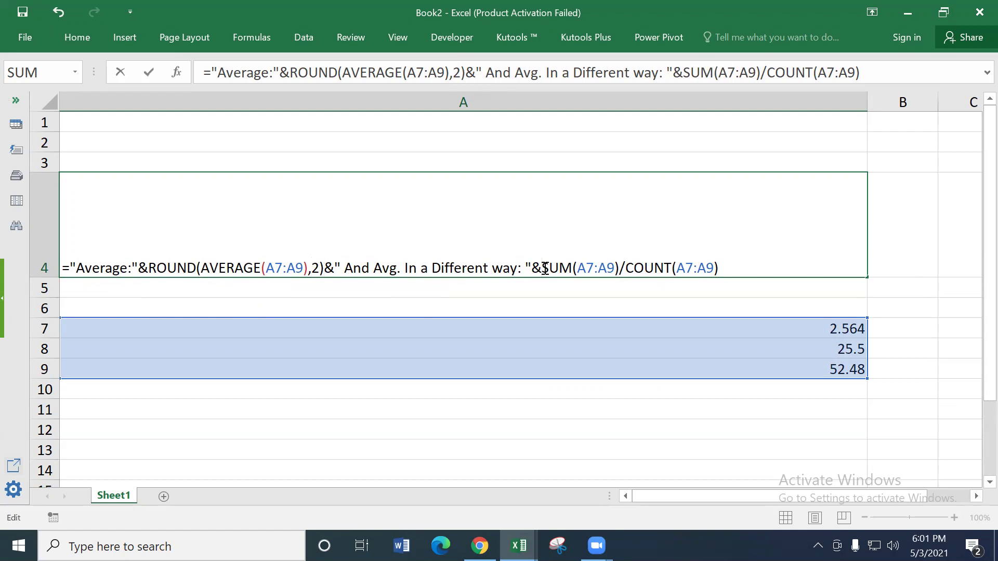
- Wrap SUM(A7:A9)/COUNT(A7:A9) in ROUNDUP to 1 decimal, giving 26.85 and 26.9
{"action": "type", "text": "roun"}
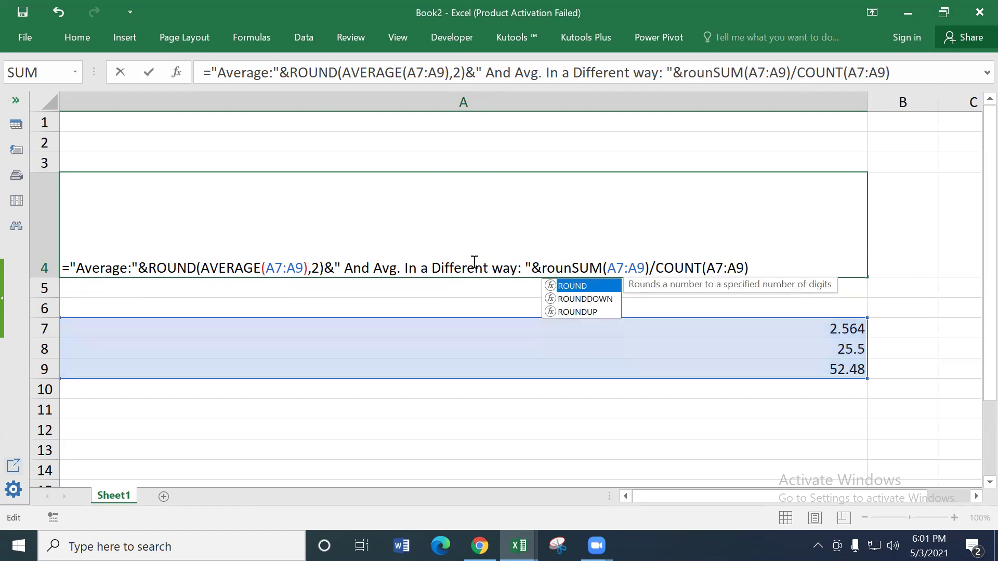
{"action": "double_click", "coordinate": [579, 313]}
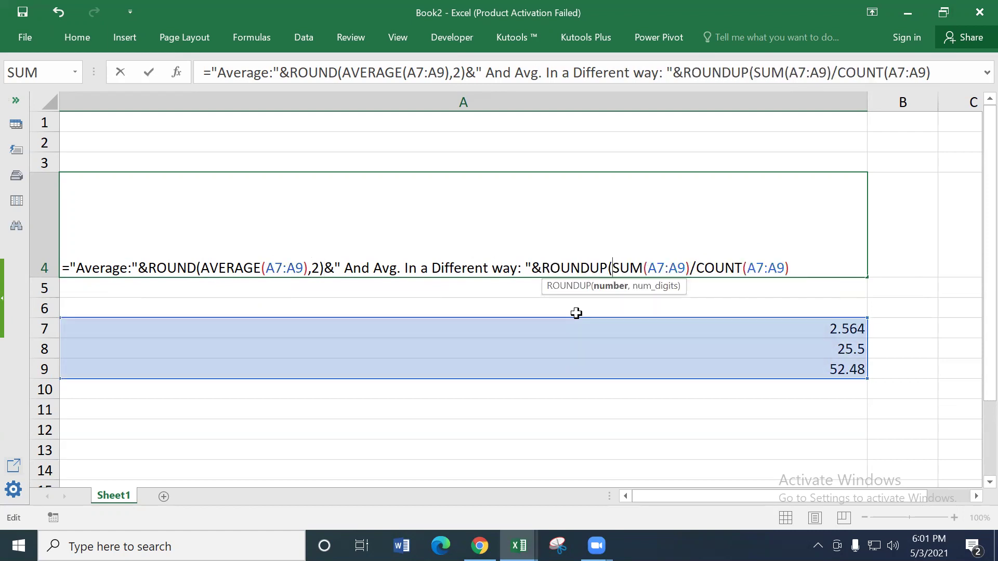
{"action": "left_click", "coordinate": [797, 266]}
{"action": "type", "text": ",1)"}
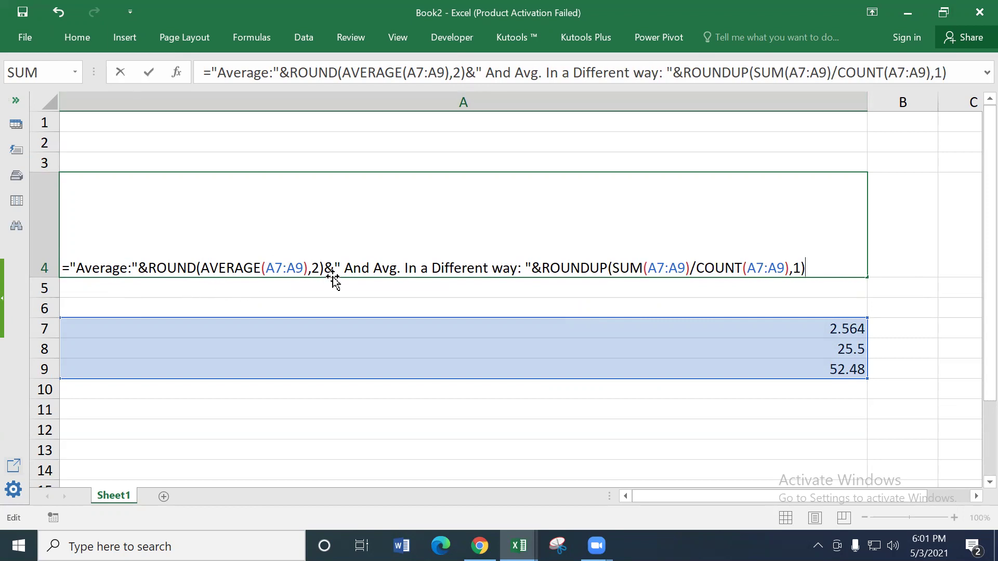
{"action": "key", "text": "Return"}
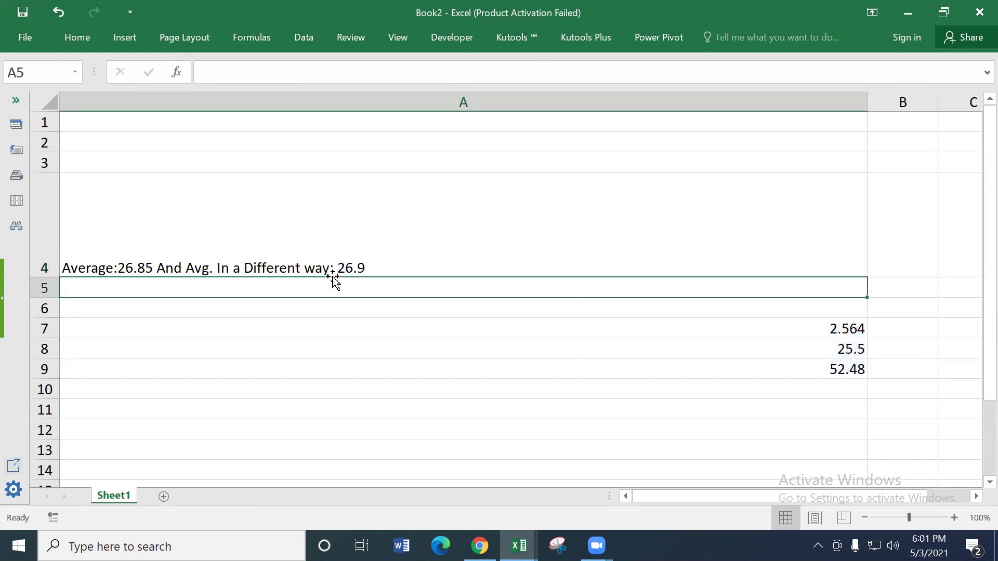
- Select A4's formula text after the equals sign for copying
{"action": "left_click", "coordinate": [270, 265]}
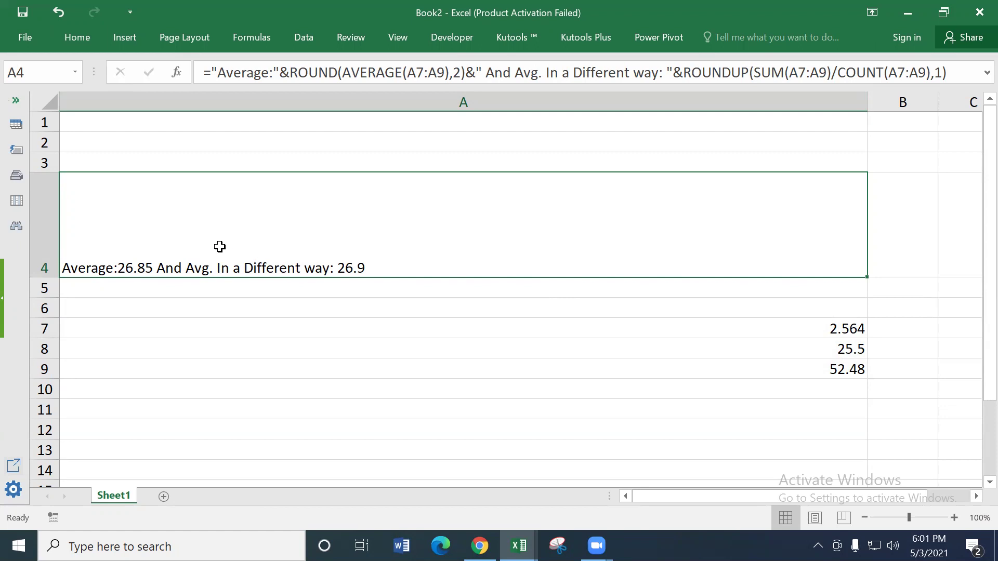
{"action": "double_click", "coordinate": [281, 238]}
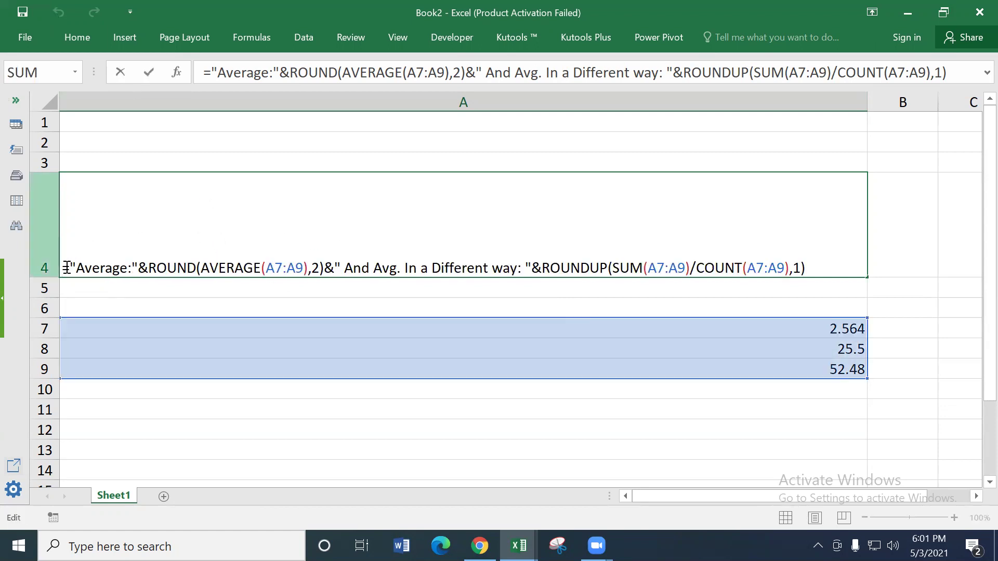
{"action": "key", "text": "Right"}
{"action": "key", "text": "ctrl+shift+Right"}
{"action": "key", "text": "shift+End"}
{"action": "key", "text": "ctrl+c"}
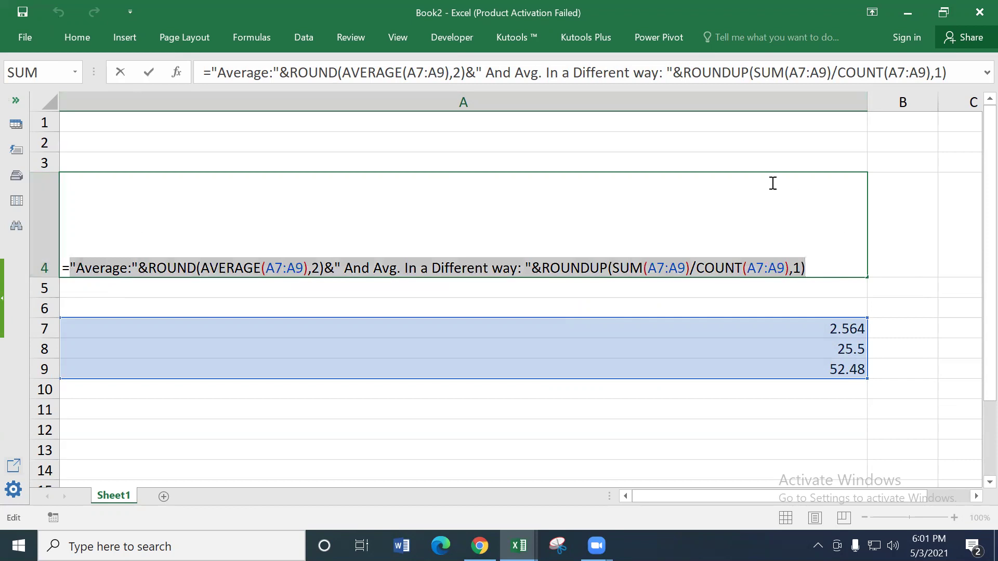
{"action": "key", "text": "Return"}
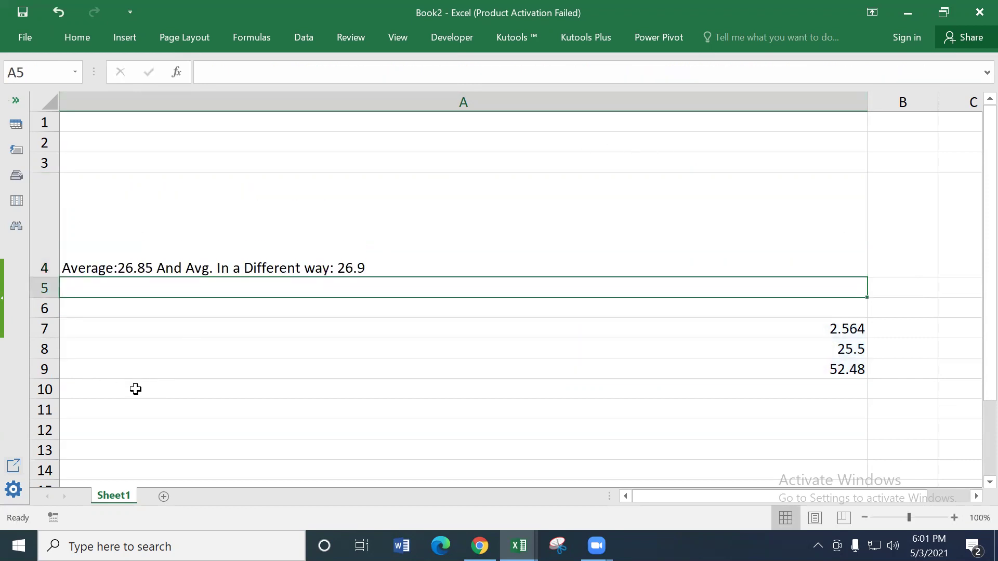
- Paste the formula text into A10 and prefix '=' so A10 shows A4's result
{"action": "double_click", "coordinate": [136, 390]}
{"action": "key", "text": "ctrl+v"}
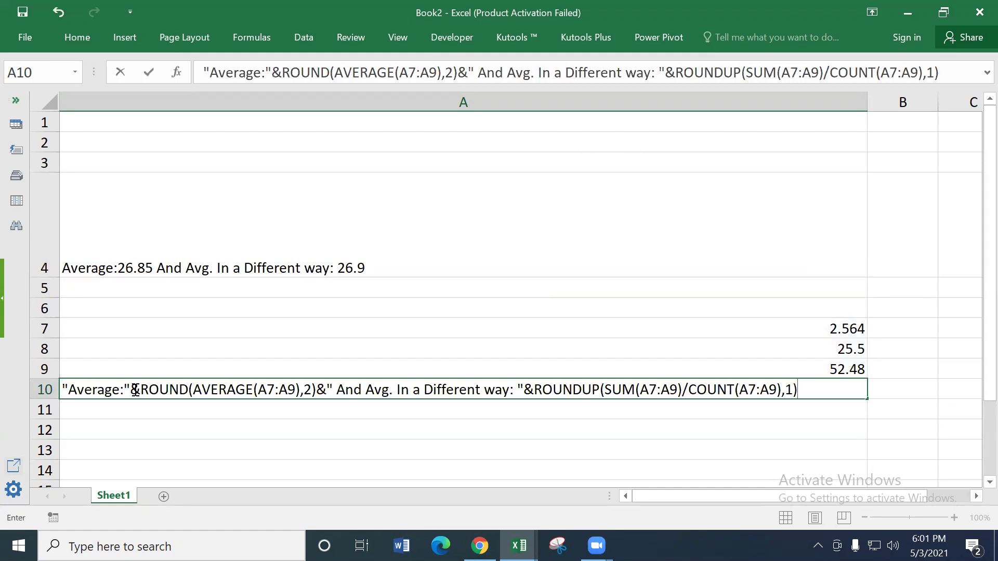
{"action": "key", "text": "Return"}
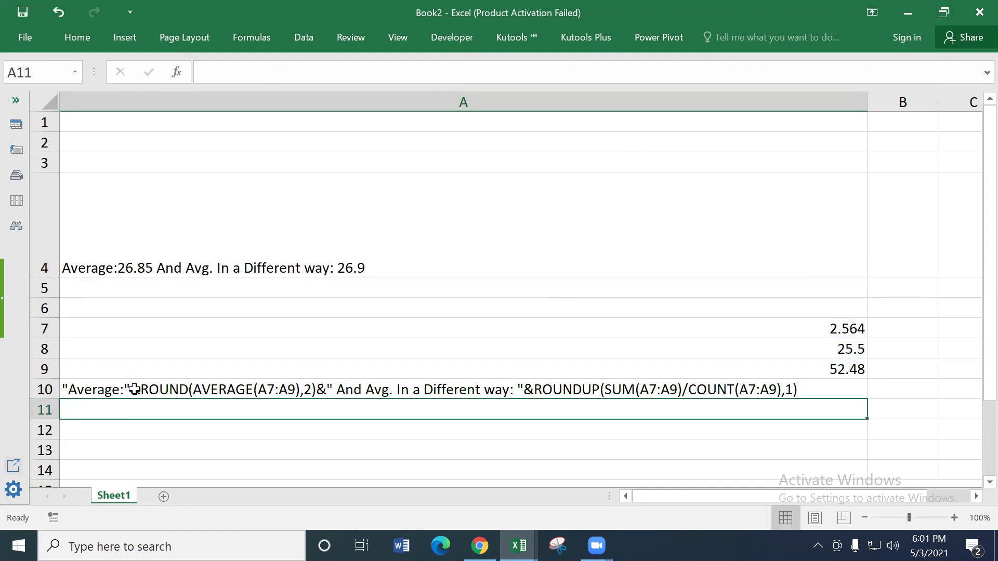
{"action": "left_click", "coordinate": [125, 390]}
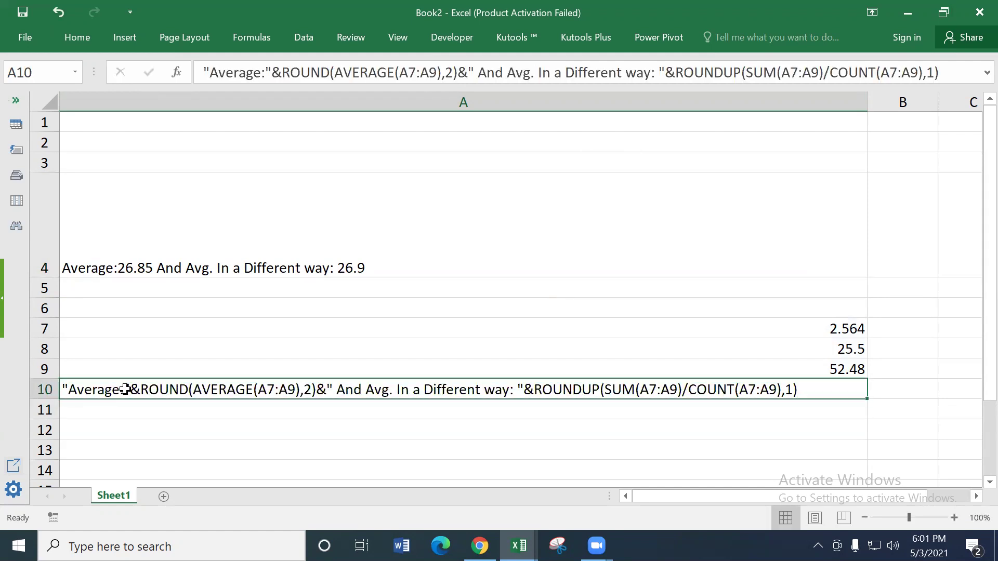
{"action": "double_click", "coordinate": [63, 390]}
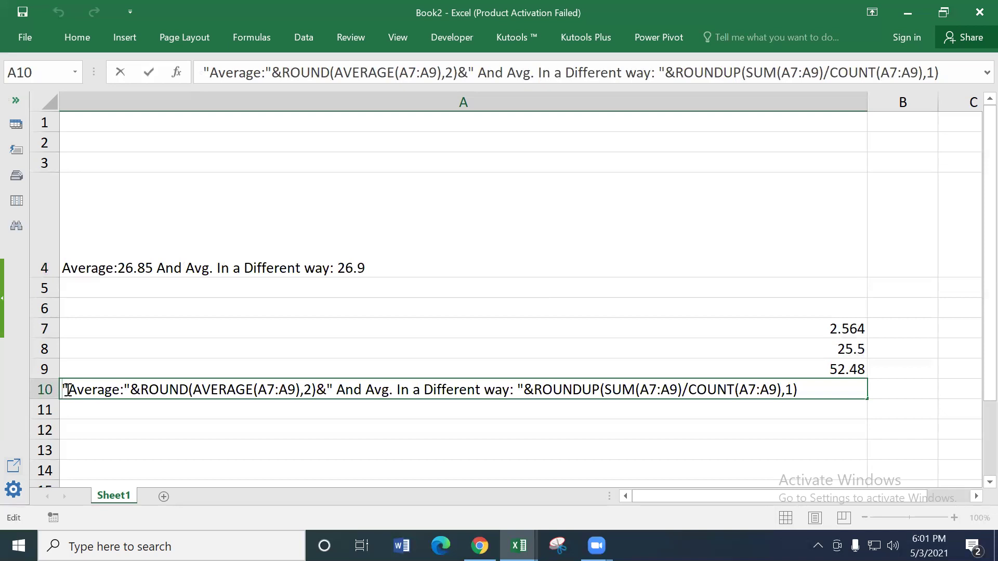
{"action": "type", "text": "="}
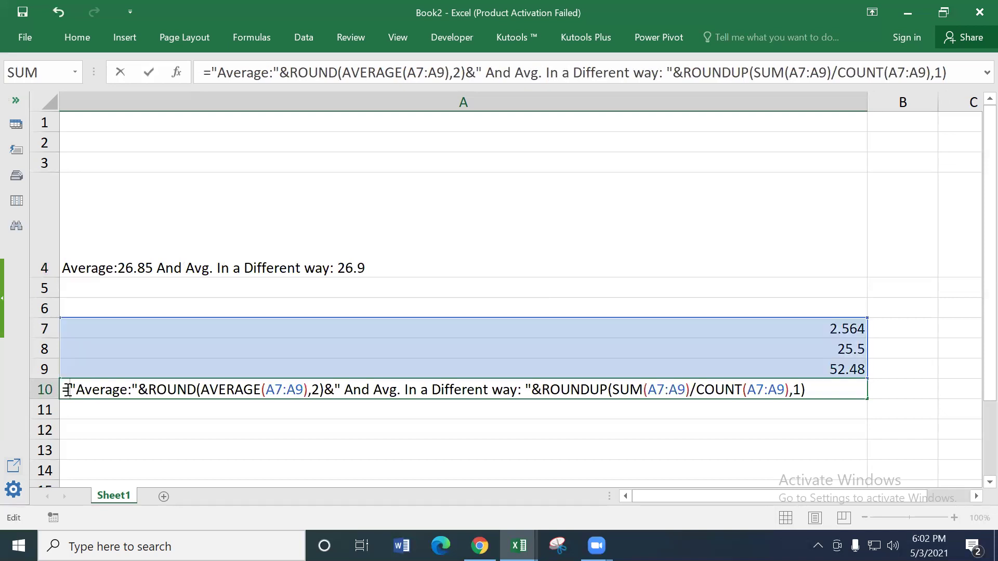
{"action": "key", "text": "Return"}
{"action": "left_click", "coordinate": [116, 390]}
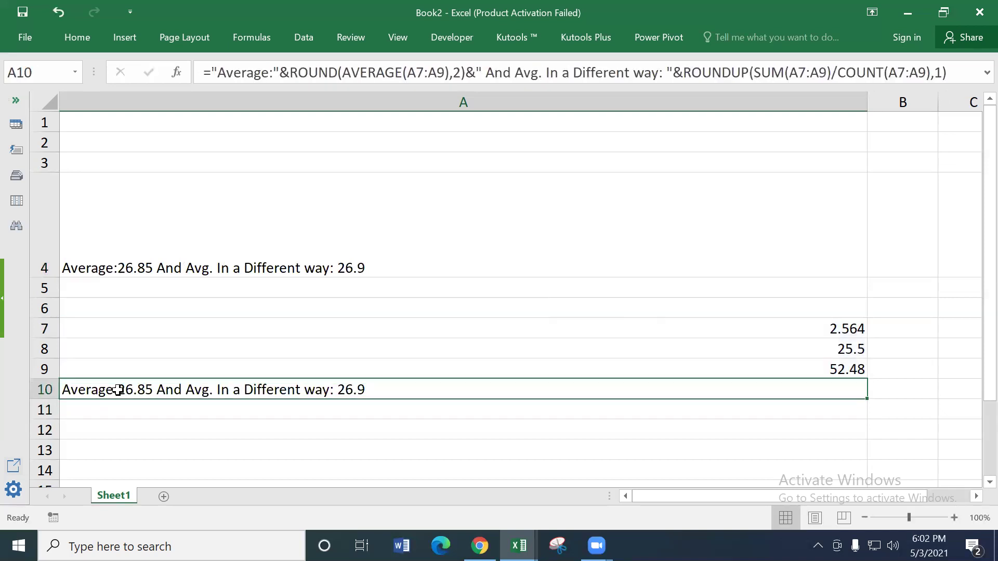
{"action": "left_click", "coordinate": [887, 388]}
{"action": "type", "text": "Ah"}
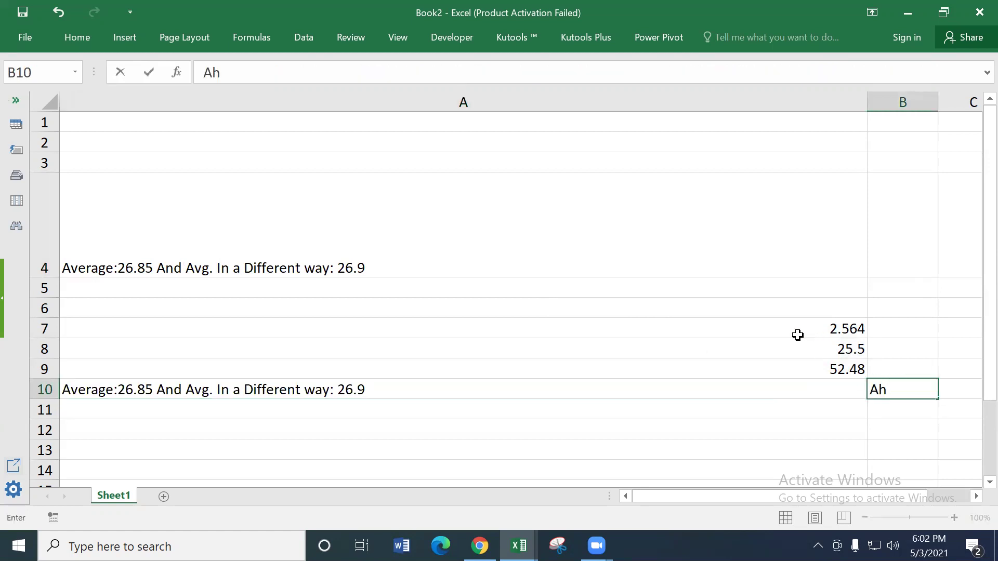
{"action": "type", "text": "shan"}
{"action": "key", "text": "Return"}
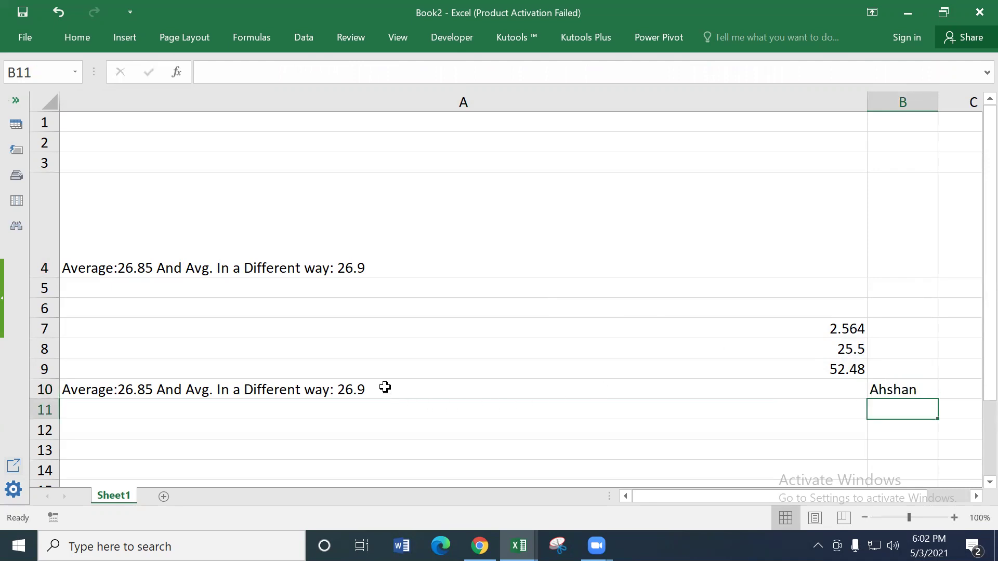
{"action": "left_click", "coordinate": [386, 387]}
{"action": "left_click", "coordinate": [902, 389]}
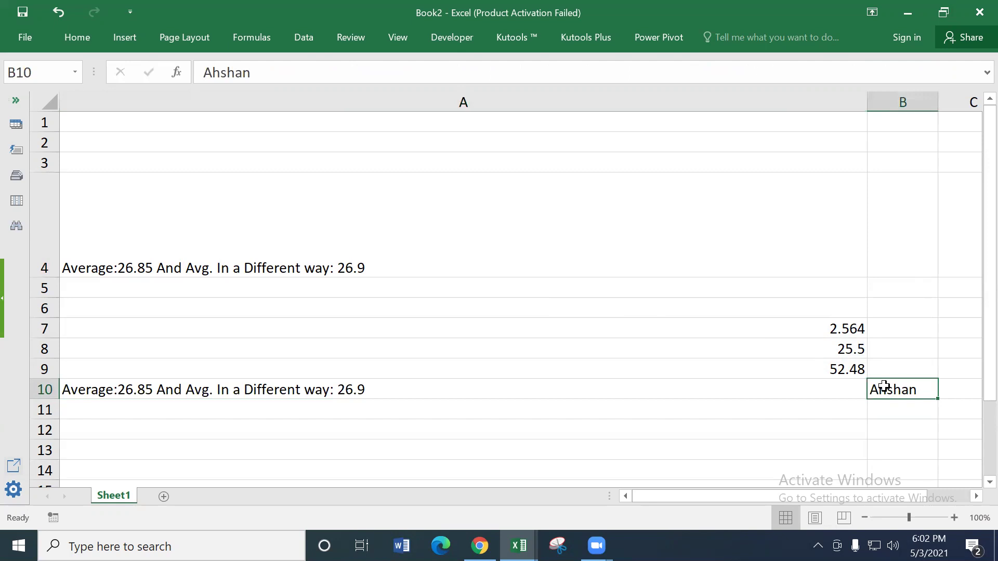
{"action": "left_click", "coordinate": [889, 403]}
{"action": "left_click", "coordinate": [888, 385]}
{"action": "left_click", "coordinate": [778, 398]}
{"action": "left_click", "coordinate": [920, 391]}
{"action": "left_click", "coordinate": [768, 395]}
{"action": "left_click", "coordinate": [891, 393]}
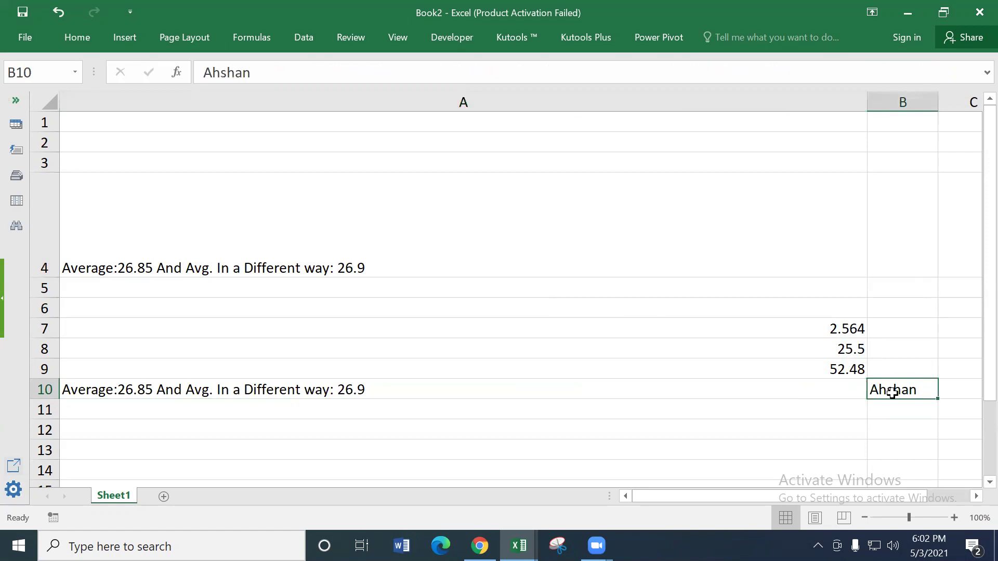
{"action": "left_click", "coordinate": [405, 257]}
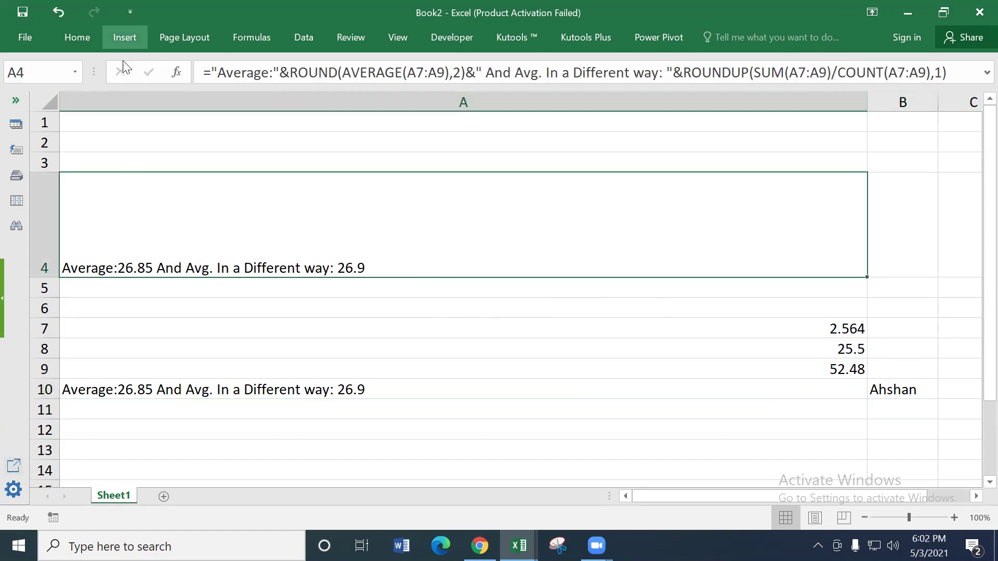
- Wrap A4's formula in VLOOKUP with table A10:B10, column 2, exact match (0)
{"action": "left_click", "coordinate": [211, 71]}
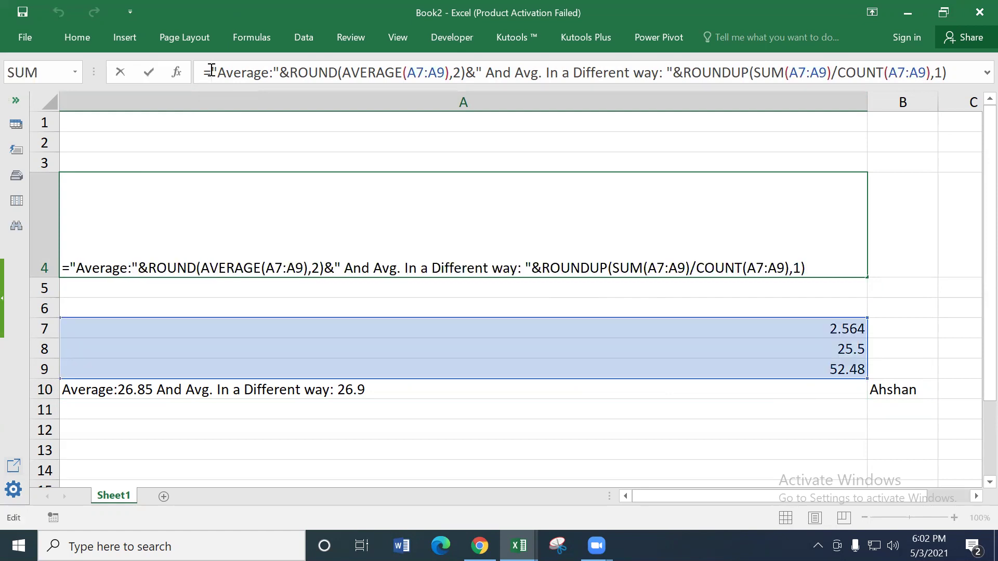
{"action": "type", "text": "vl"}
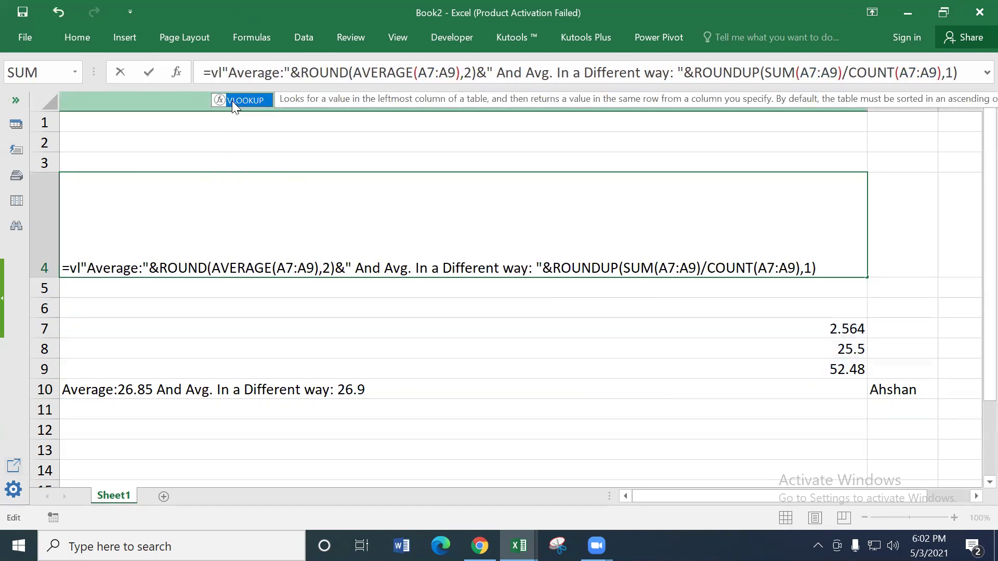
{"action": "double_click", "coordinate": [236, 101]}
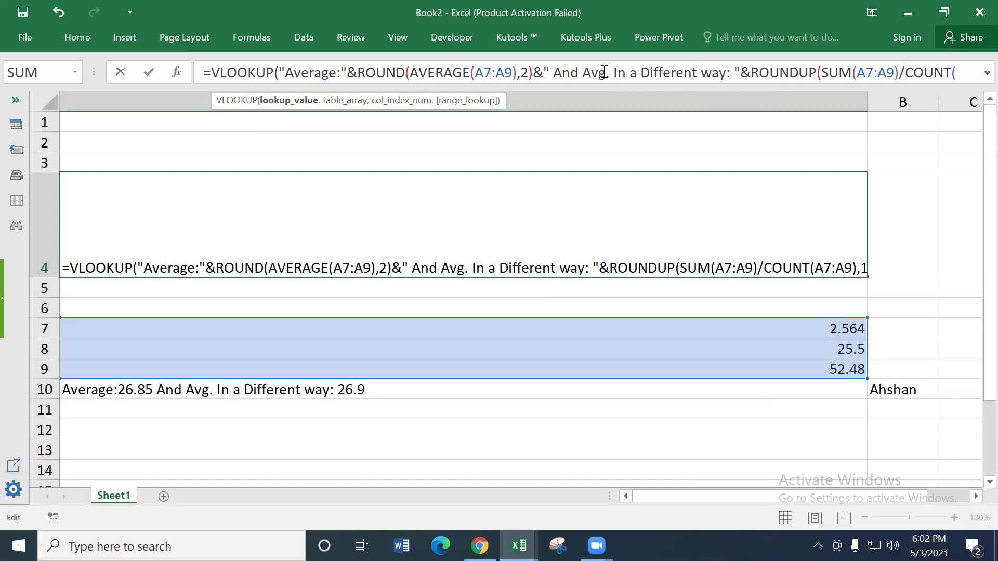
{"action": "key", "text": "ctrl+shift+u"}
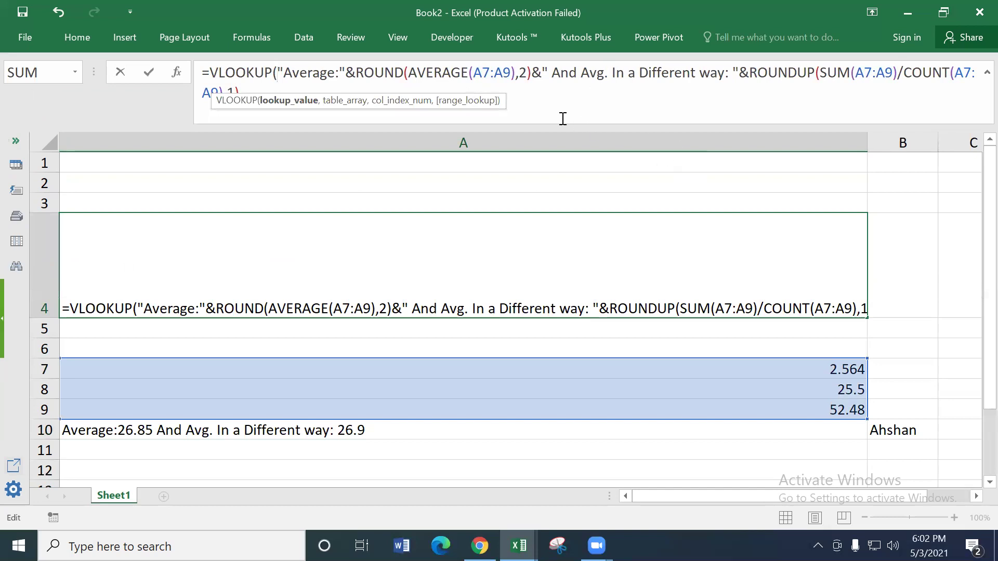
{"action": "left_click", "coordinate": [549, 110]}
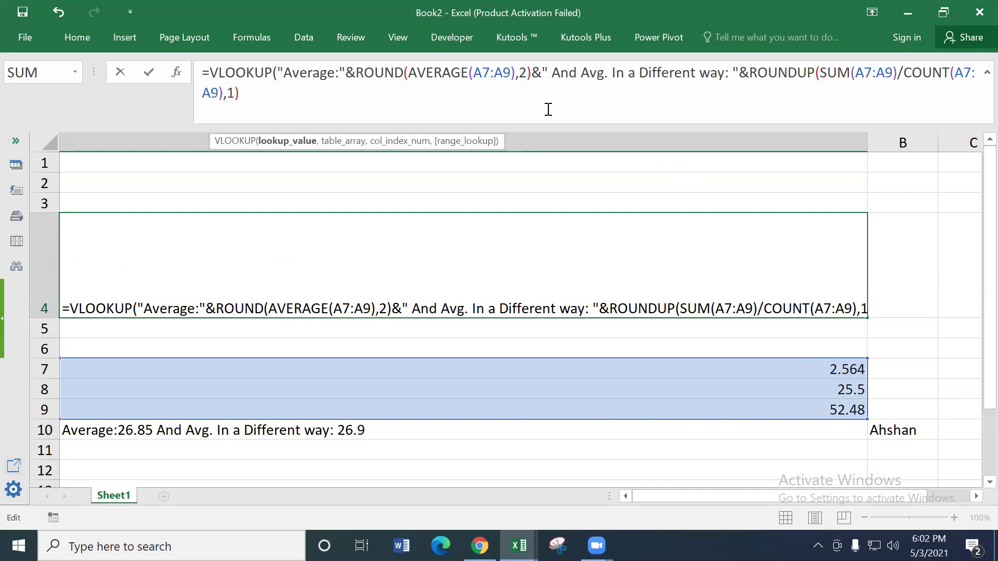
{"action": "type", "text": ","}
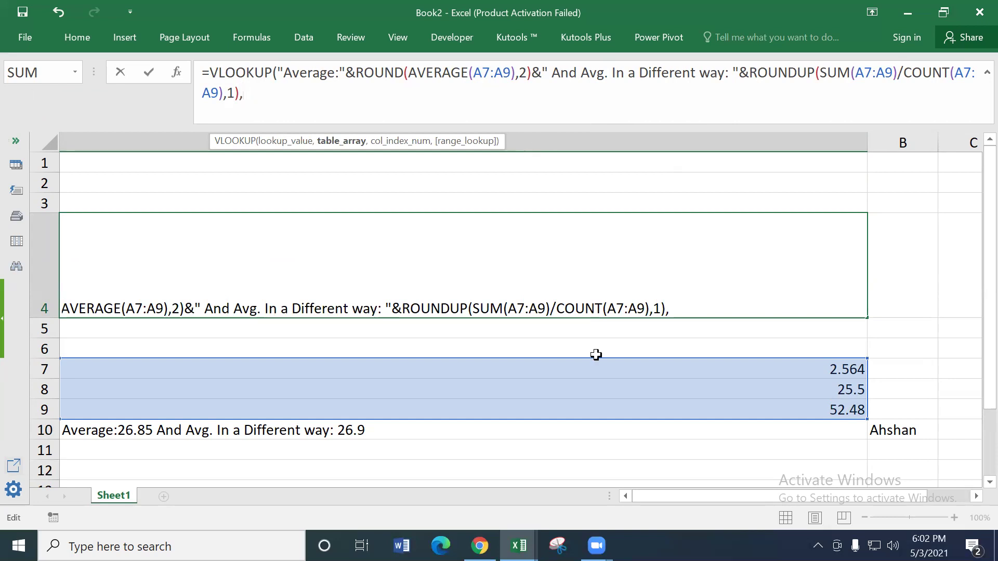
{"action": "left_click_drag", "start_coordinate": [356, 425], "coordinate": [902, 431]}
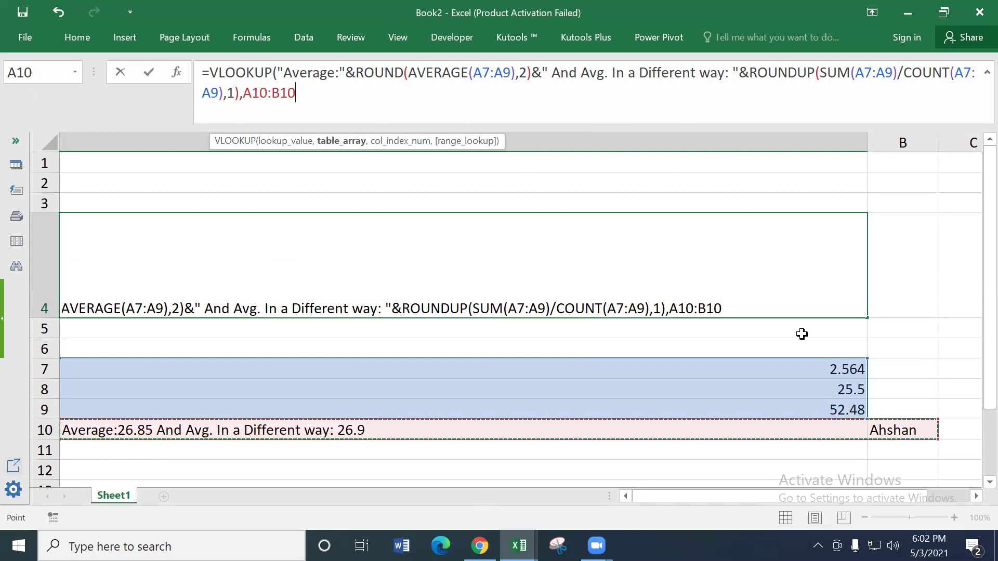
{"action": "type", "text": ","}
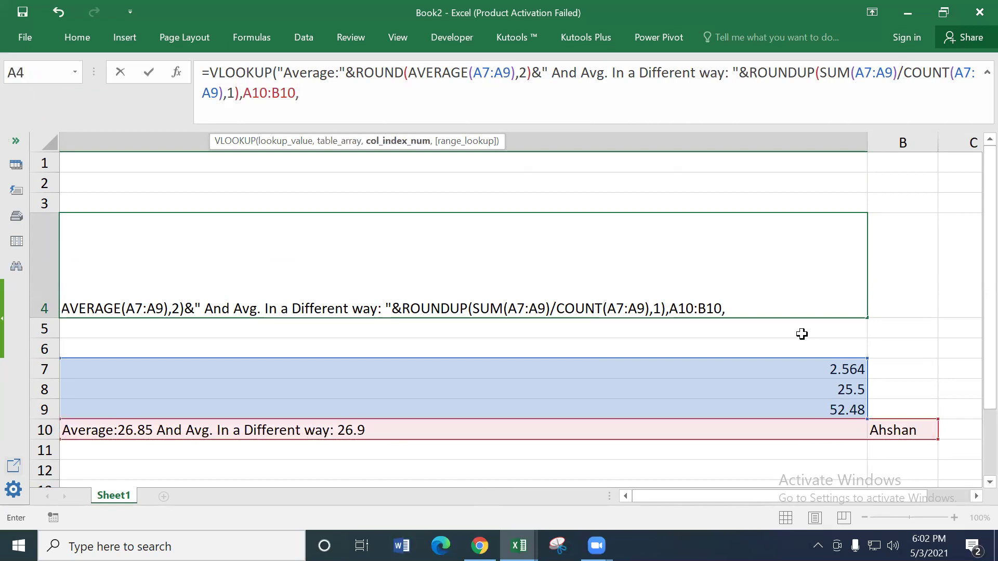
{"action": "type", "text": "2"}
{"action": "type", "text": ","}
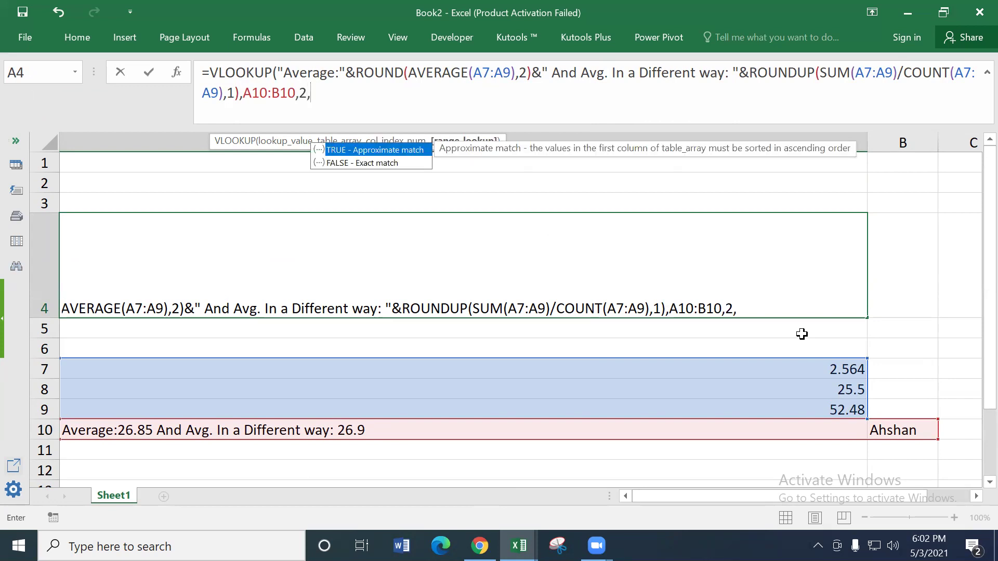
{"action": "type", "text": "0"}
{"action": "type", "text": ")"}
{"action": "key", "text": "Return"}
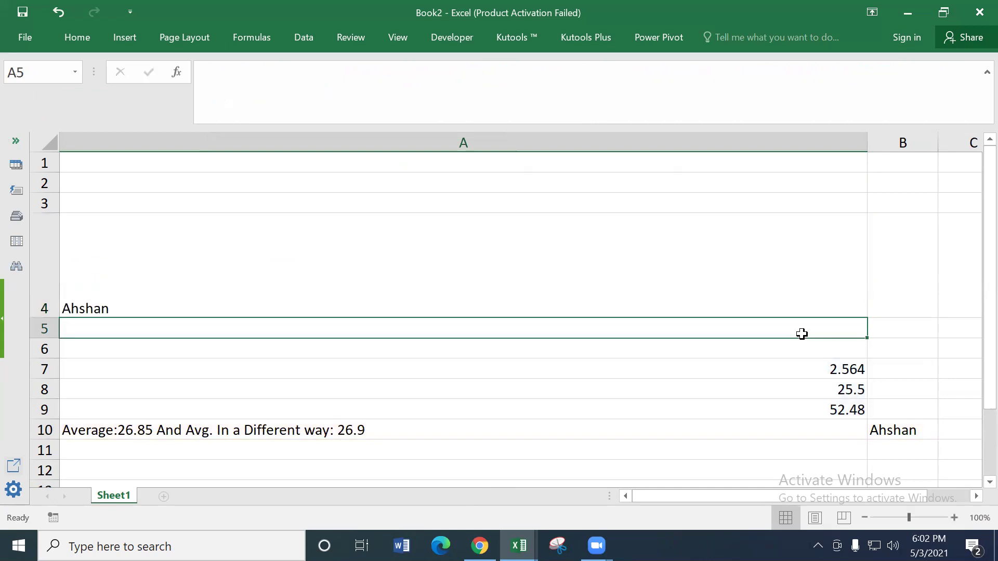
- Add +A11 to the end of A10's second average formula
{"action": "left_click", "coordinate": [133, 282]}
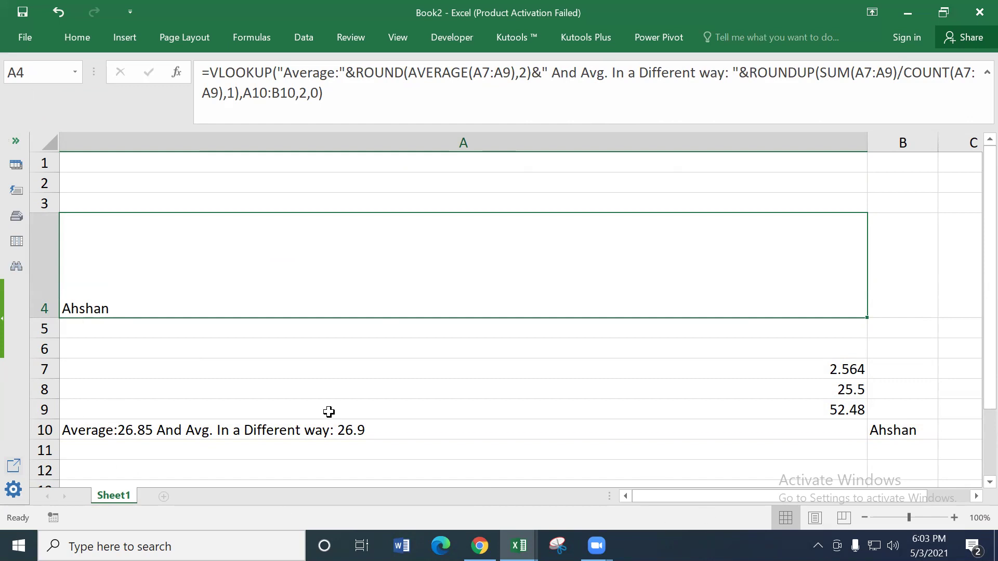
{"action": "left_click", "coordinate": [116, 433]}
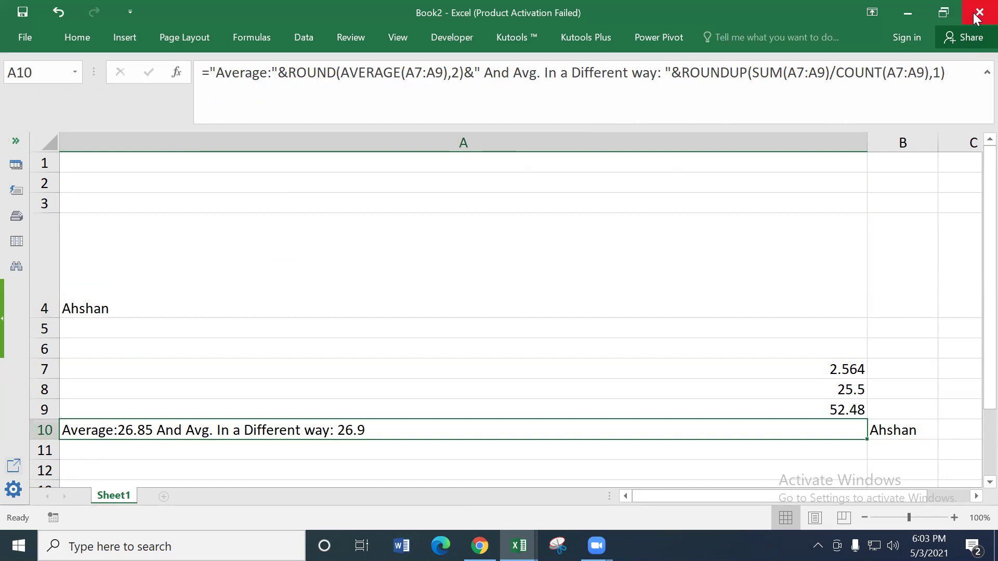
{"action": "left_click", "coordinate": [961, 73]}
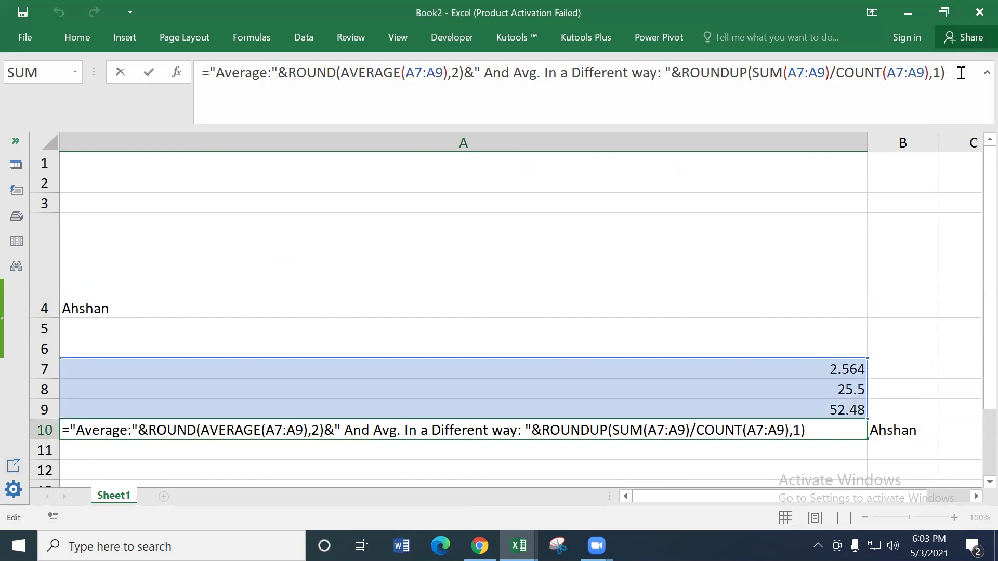
{"action": "type", "text": "+"}
{"action": "left_click", "coordinate": [153, 449]}
{"action": "key", "text": "Return"}
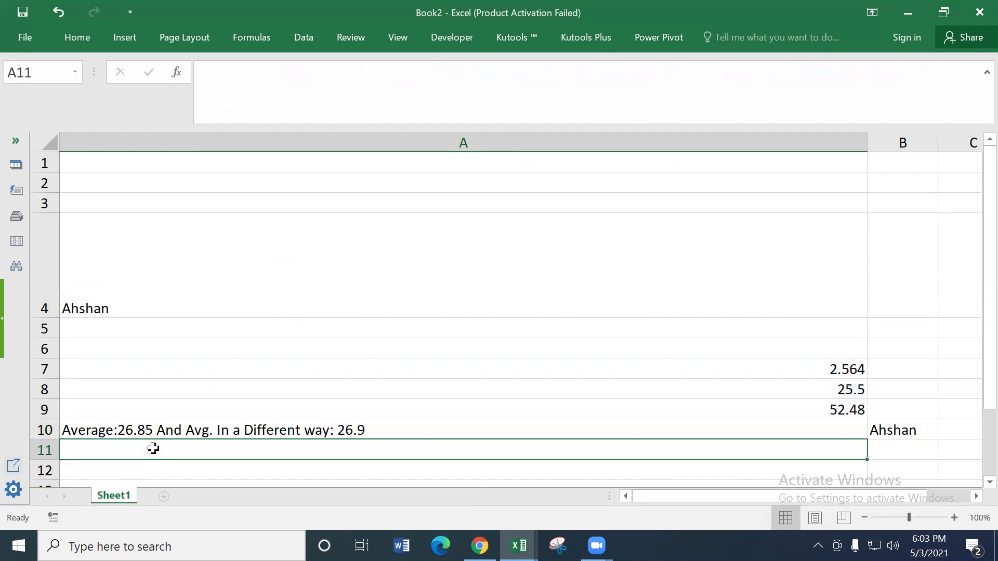
- Enter 2 in A11, making A10 read 28.9 and A4 show #N/A
{"action": "left_click", "coordinate": [148, 429]}
{"action": "left_click", "coordinate": [145, 445]}
{"action": "left_click", "coordinate": [140, 303]}
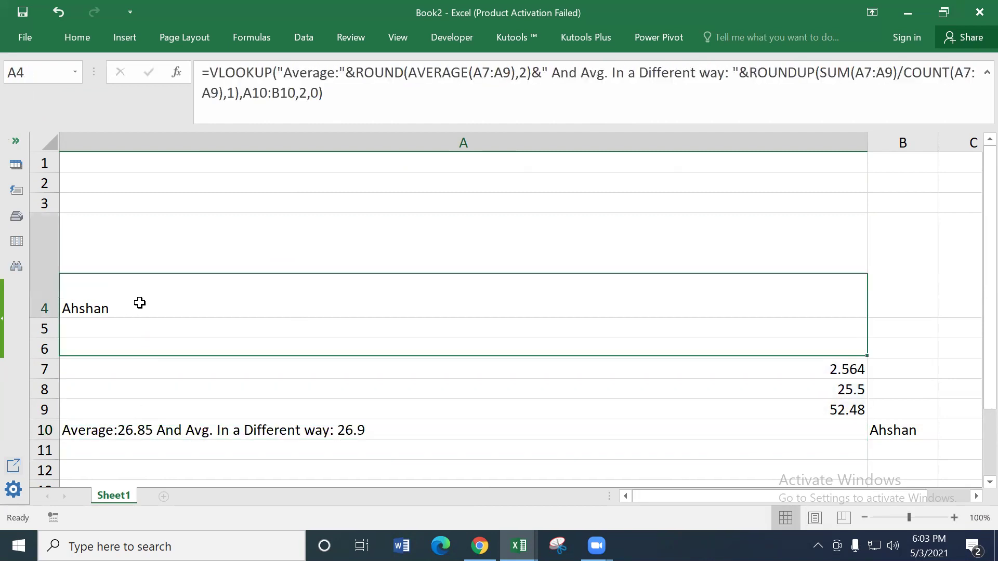
{"action": "left_click", "coordinate": [148, 451]}
{"action": "type", "text": "2"}
{"action": "key", "text": "Return"}
{"action": "left_click", "coordinate": [449, 285]}
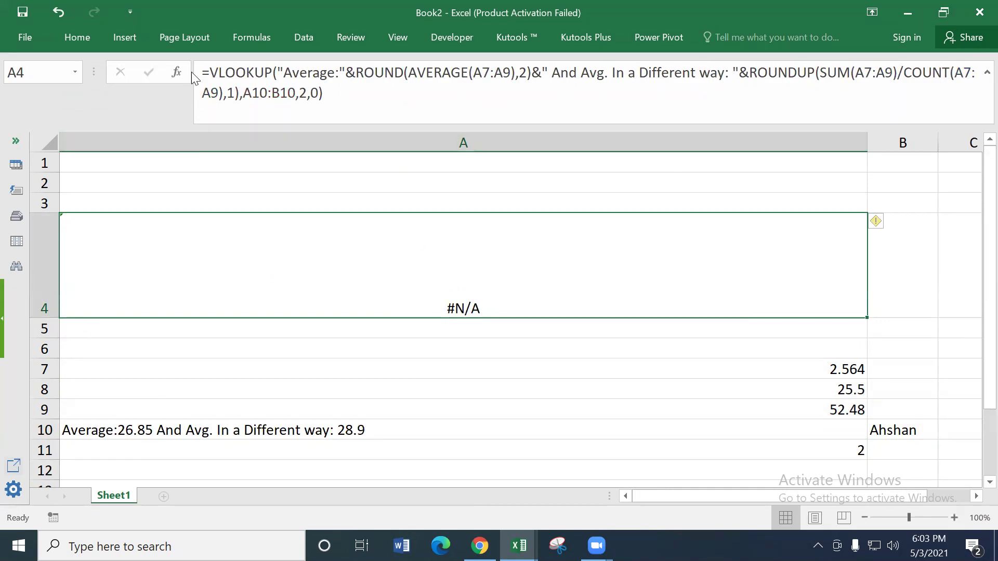
- Wrap A4's VLOOKUP in IFERROR with the fallback text "Did not match"
{"action": "left_click", "coordinate": [211, 73]}
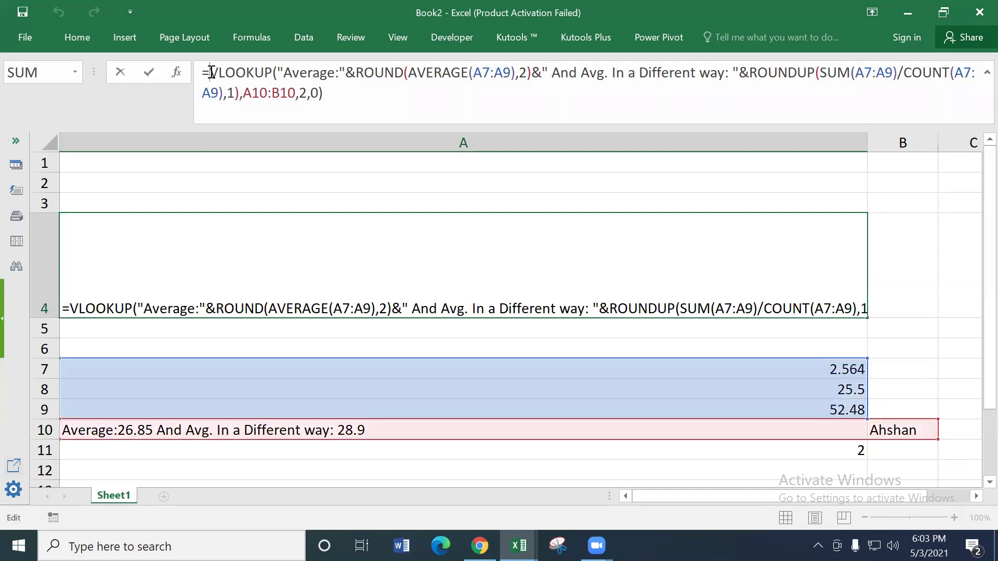
{"action": "type", "text": "if"}
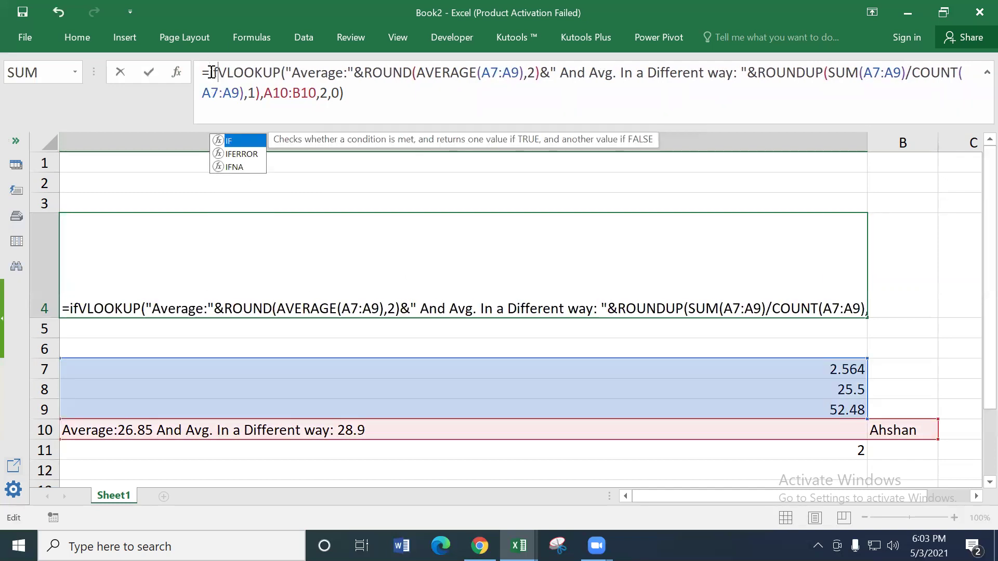
{"action": "double_click", "coordinate": [236, 154]}
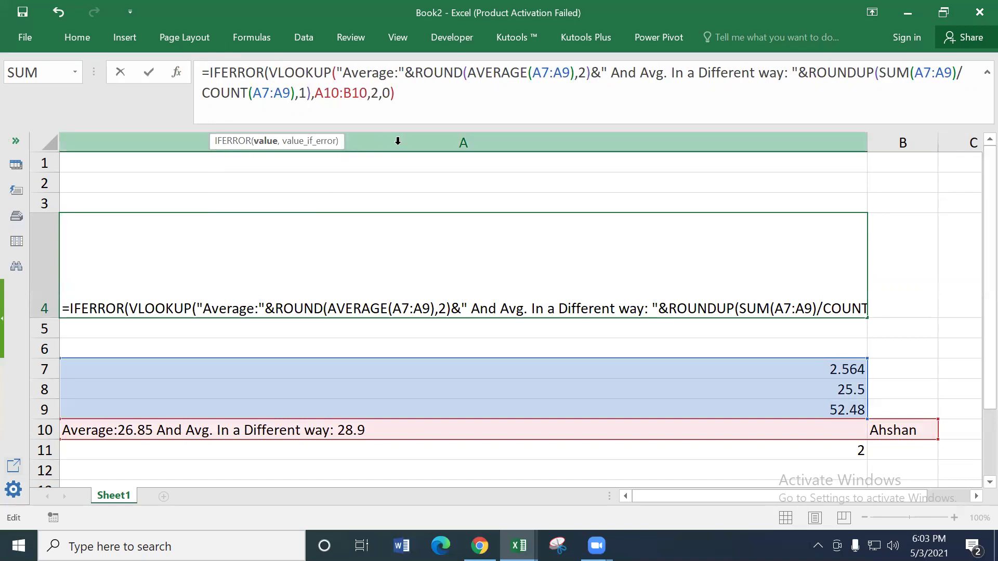
{"action": "left_click", "coordinate": [430, 103]}
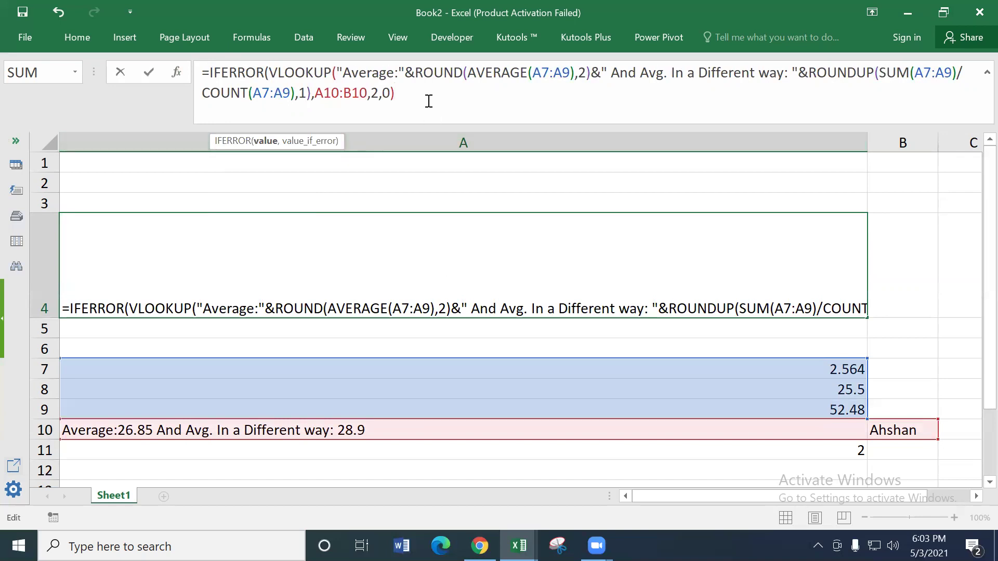
{"action": "type", "text": ","}
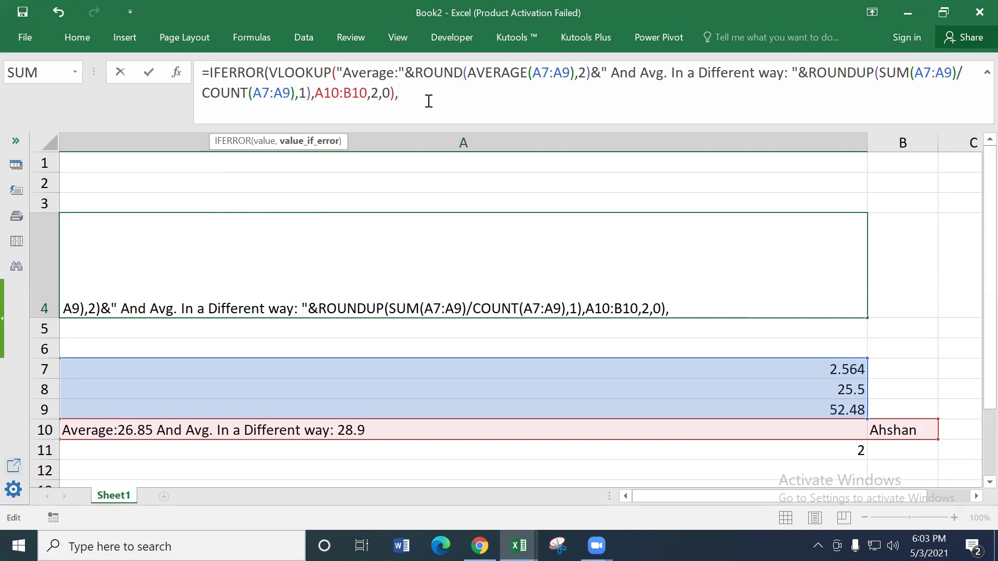
{"action": "type", "text": "\"Did n"}
{"action": "type", "text": "ot"}
{"action": "key", "text": "BackSpace"}
{"action": "key", "text": "BackSpace"}
{"action": "key", "text": "BackSpace"}
{"action": "type", "text": "not match"}
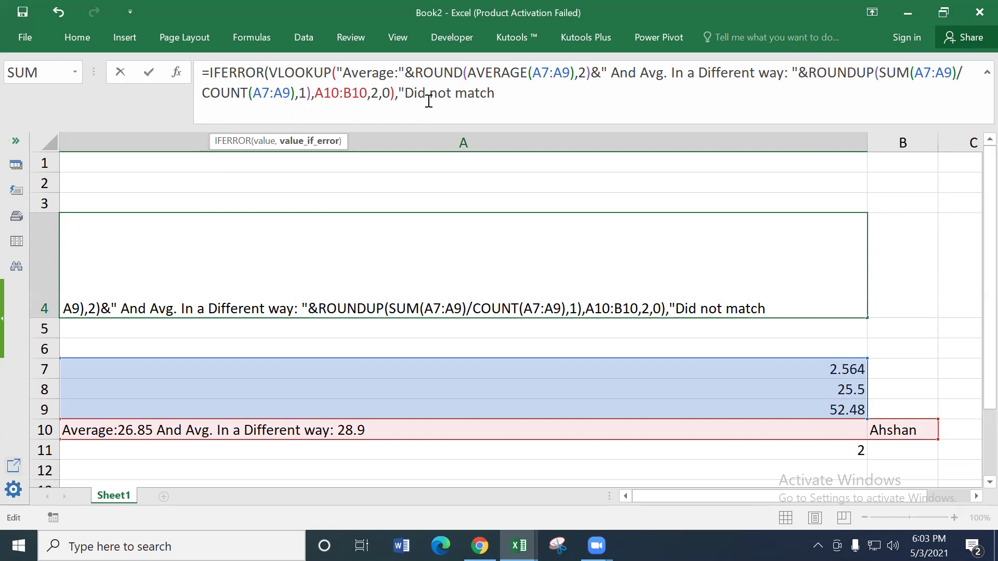
{"action": "type", "text": "\""}
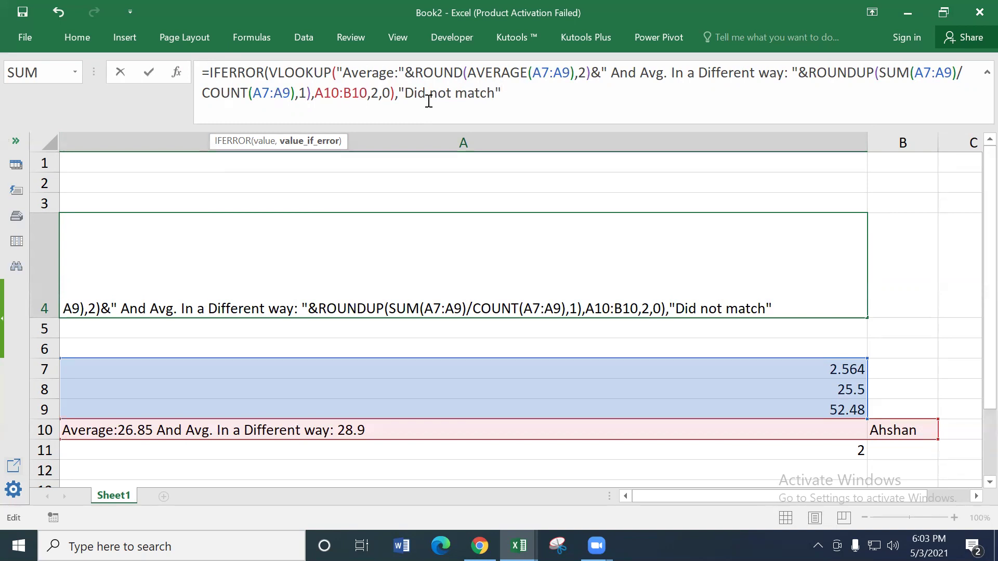
{"action": "type", "text": ")"}
- Commit A4's IFERROR formula, then change A11 from 2 to 1 so A4 shows Did not match
{"action": "key", "text": "Return"}
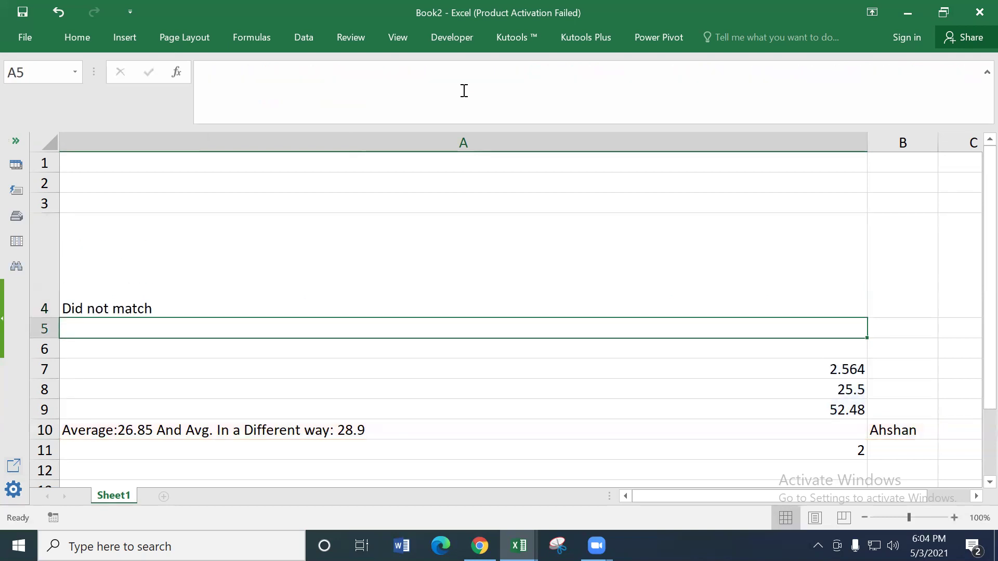
{"action": "left_click", "coordinate": [145, 298]}
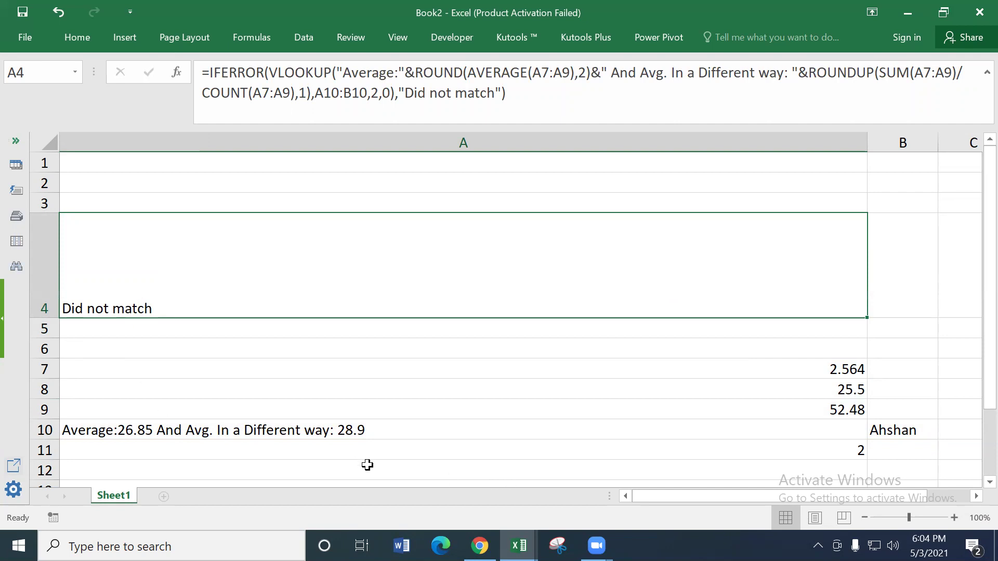
{"action": "left_click", "coordinate": [180, 475]}
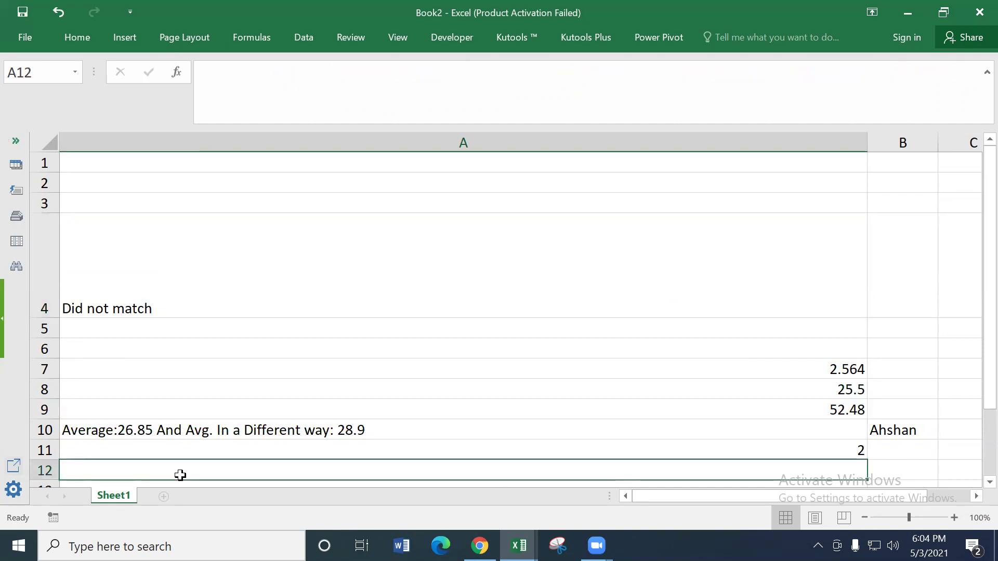
{"action": "key", "text": "Up"}
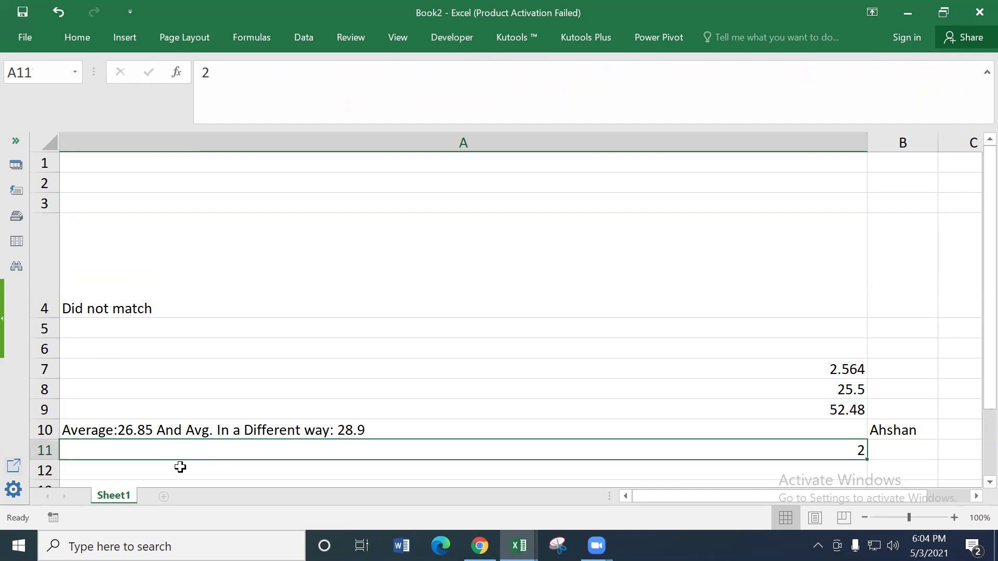
{"action": "key", "text": "Delete"}
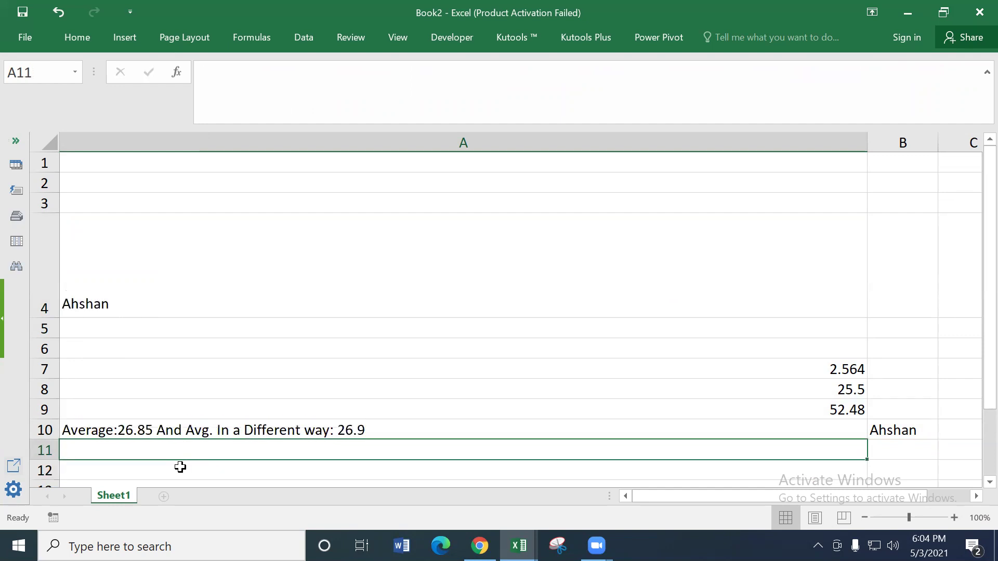
{"action": "type", "text": "1"}
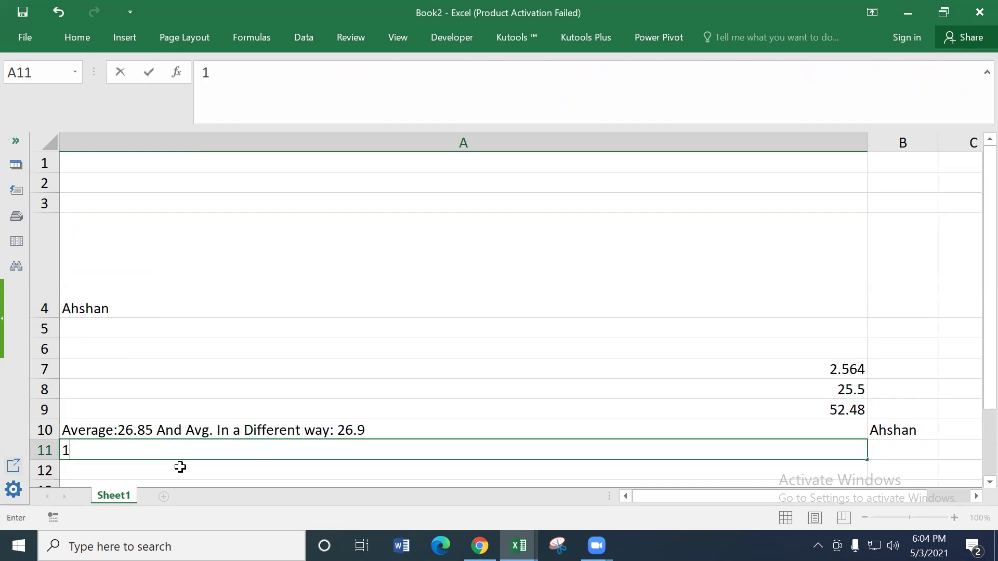
{"action": "key", "text": "Return"}
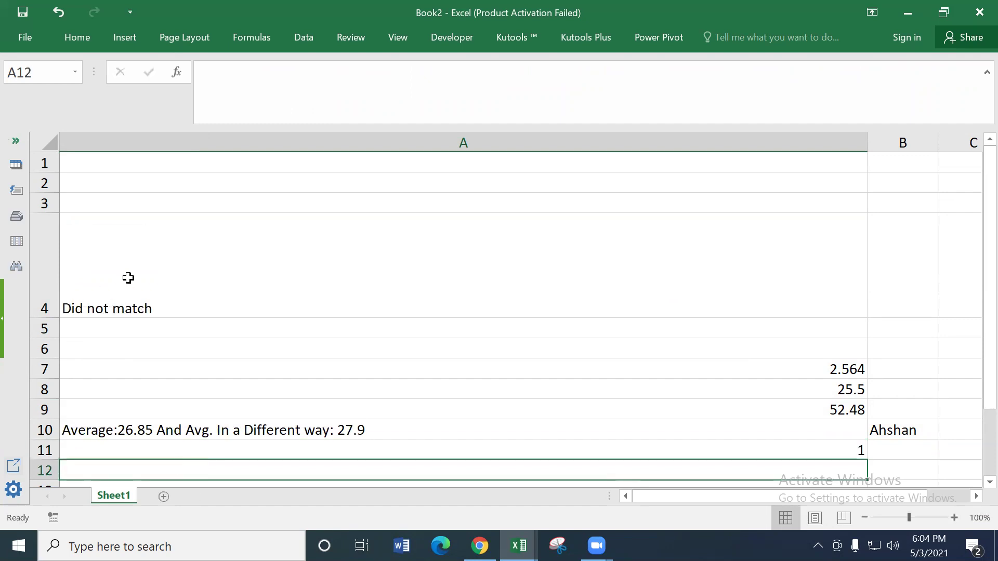
{"action": "left_click", "coordinate": [157, 275]}
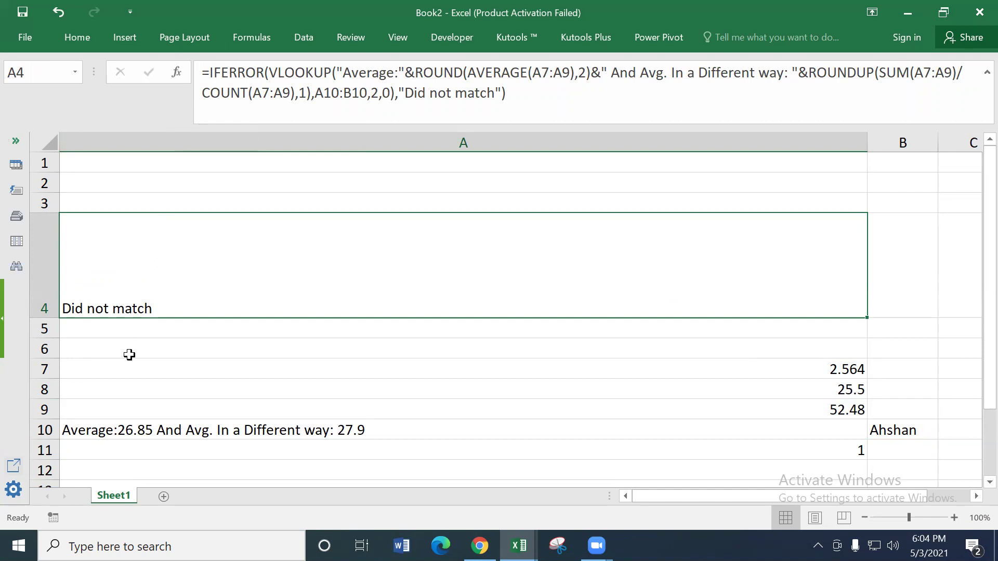
- Wrap A4's IFERROR in IF(...="Did not match","Ok fine","") so A4 displays Ok fine
{"action": "left_click", "coordinate": [211, 72]}
{"action": "type", "text": "if"}
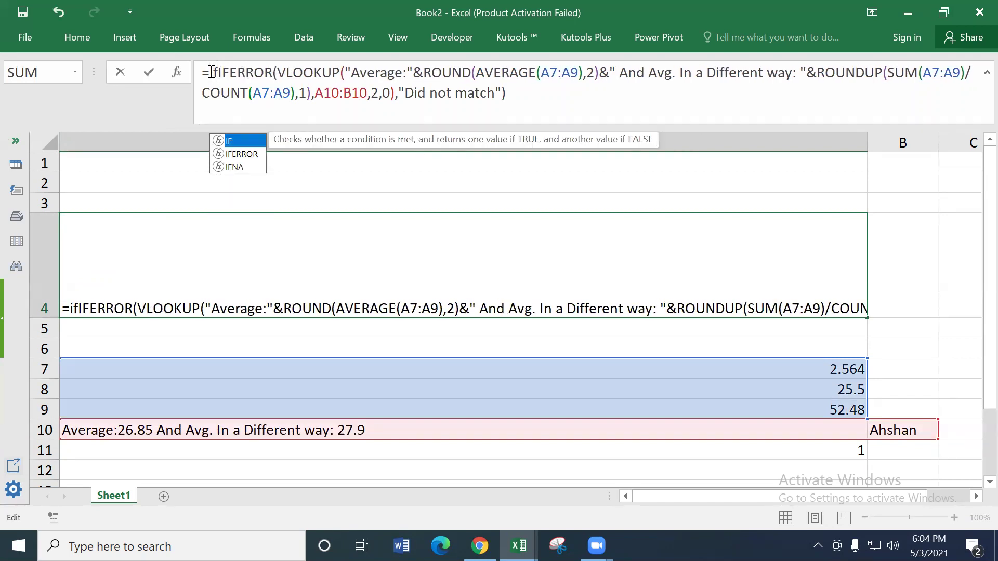
{"action": "double_click", "coordinate": [221, 142]}
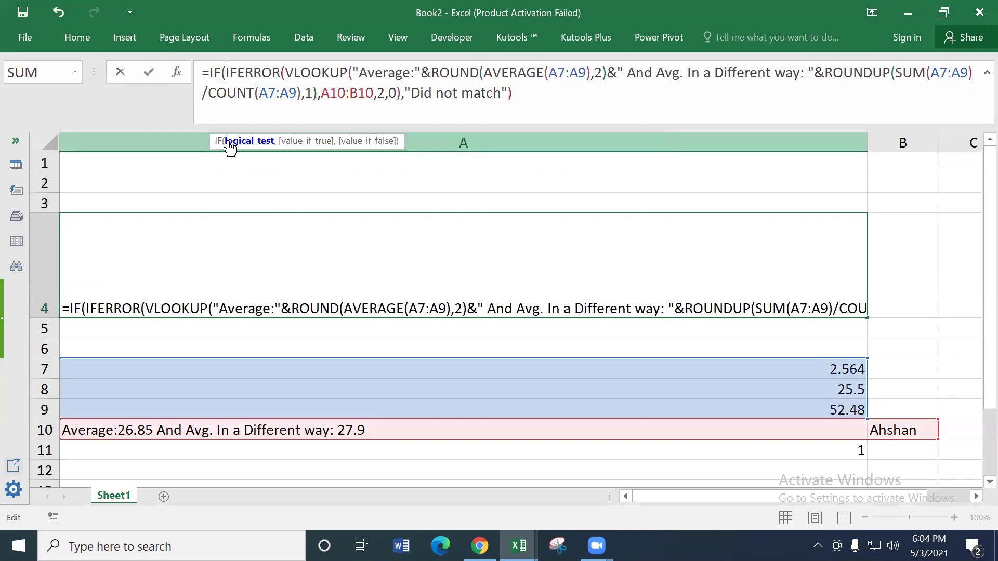
{"action": "left_click", "coordinate": [546, 96]}
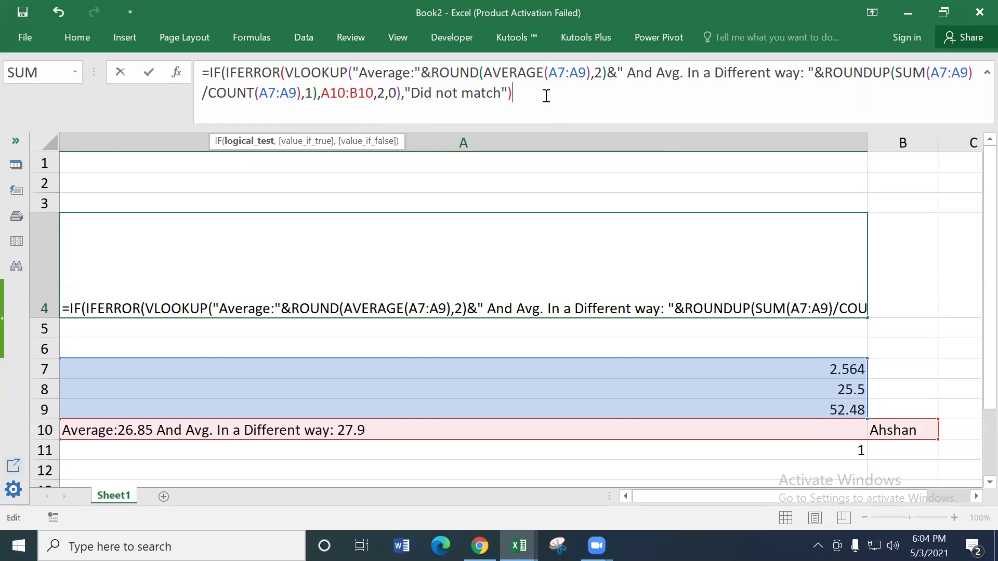
{"action": "type", "text": "="}
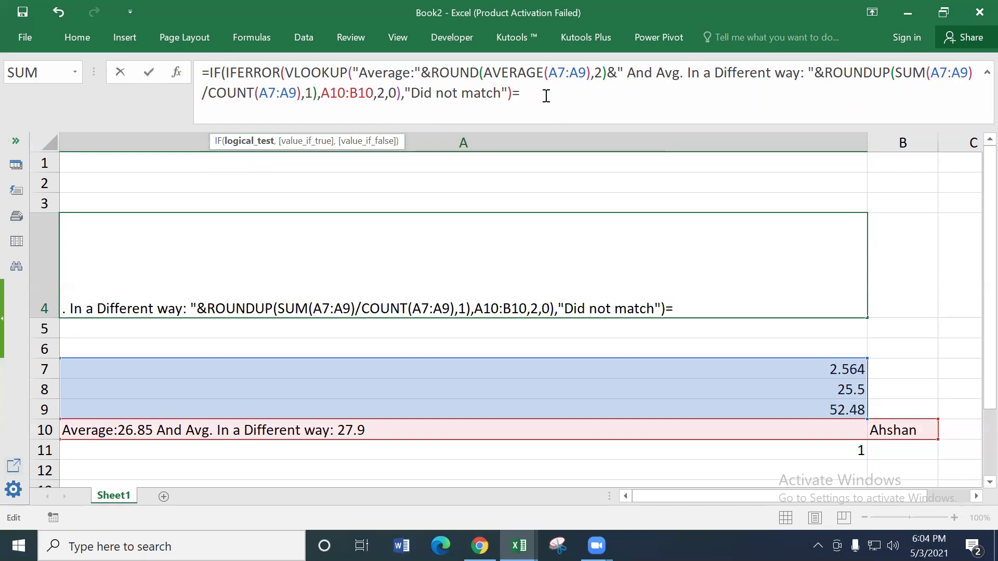
{"action": "type", "text": "Didnot"}
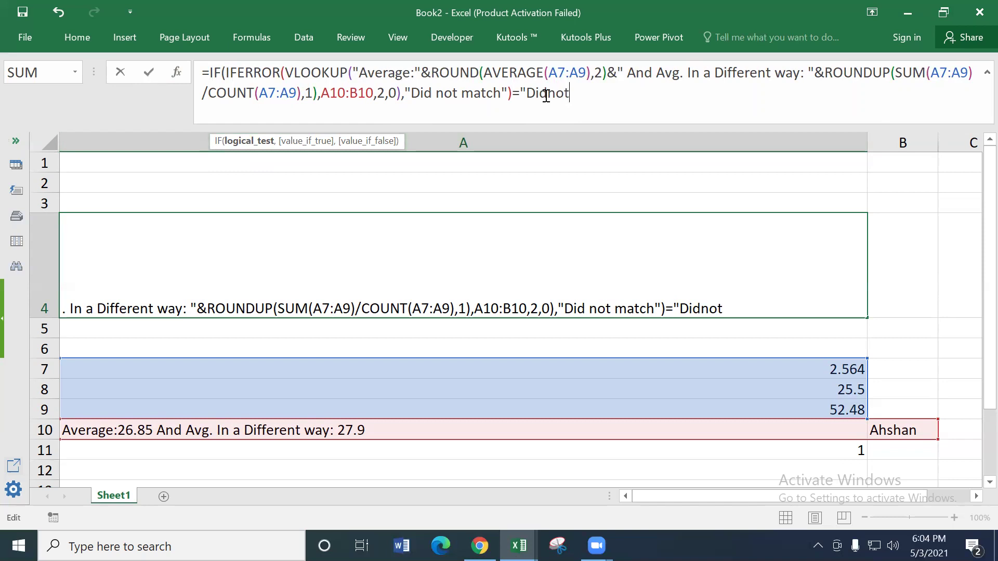
{"action": "left_click", "coordinate": [545, 93]}
{"action": "type", "text": "not match\","}
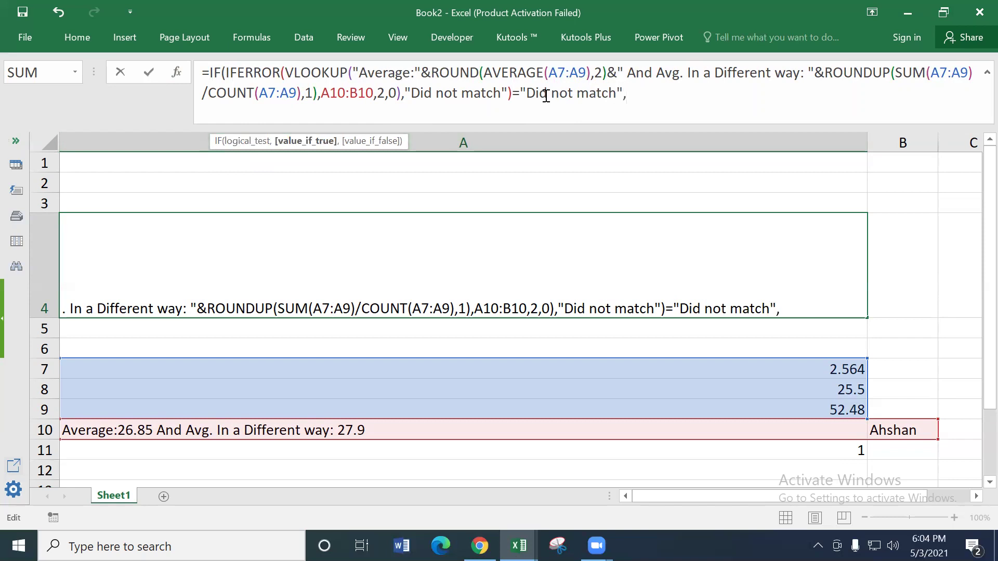
{"action": "type", "text": "\"Ok"}
{"action": "type", "text": " fine"}
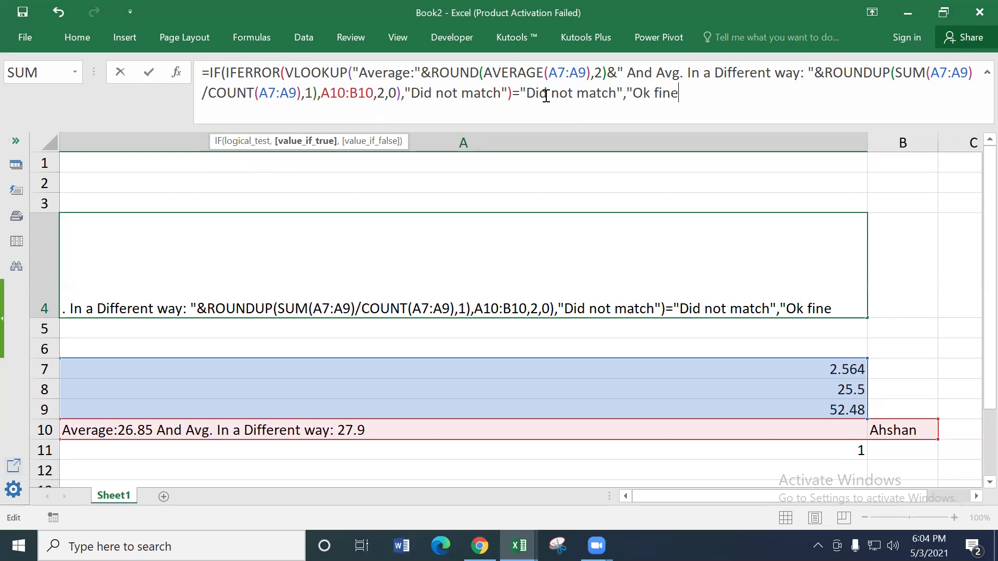
{"action": "type", "text": "\","}
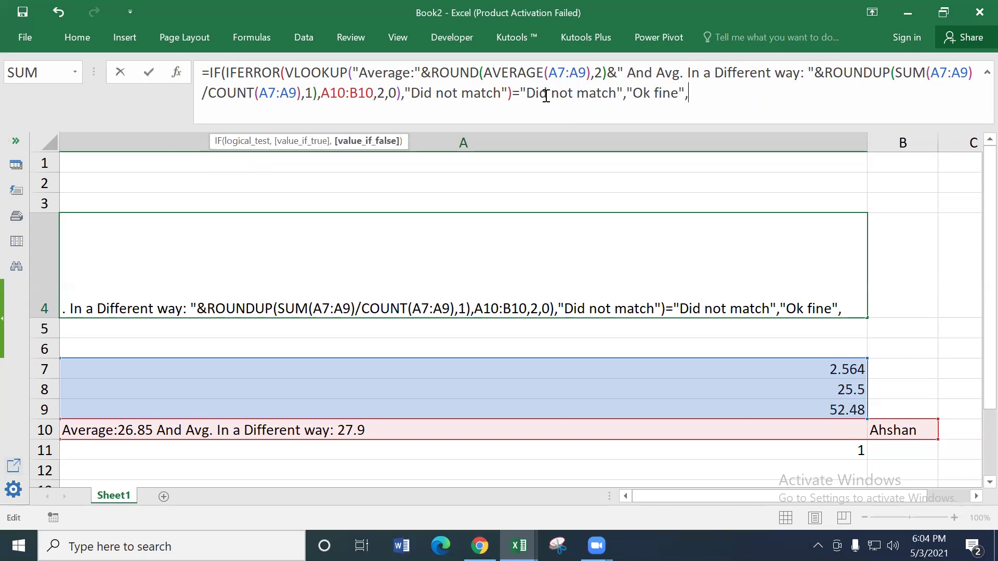
{"action": "type", "text": "\"\""}
{"action": "type", "text": ")"}
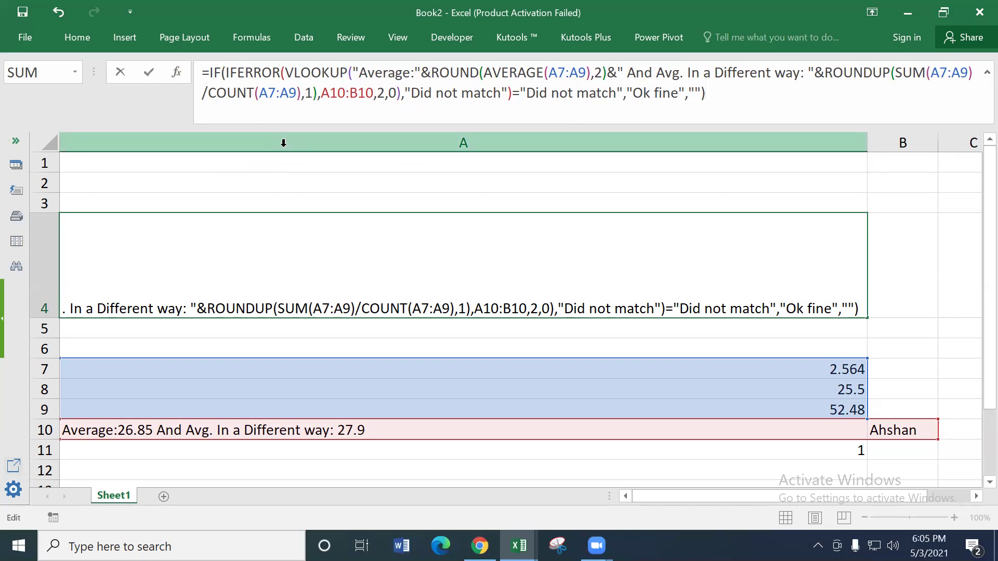
{"action": "key", "text": "Return"}
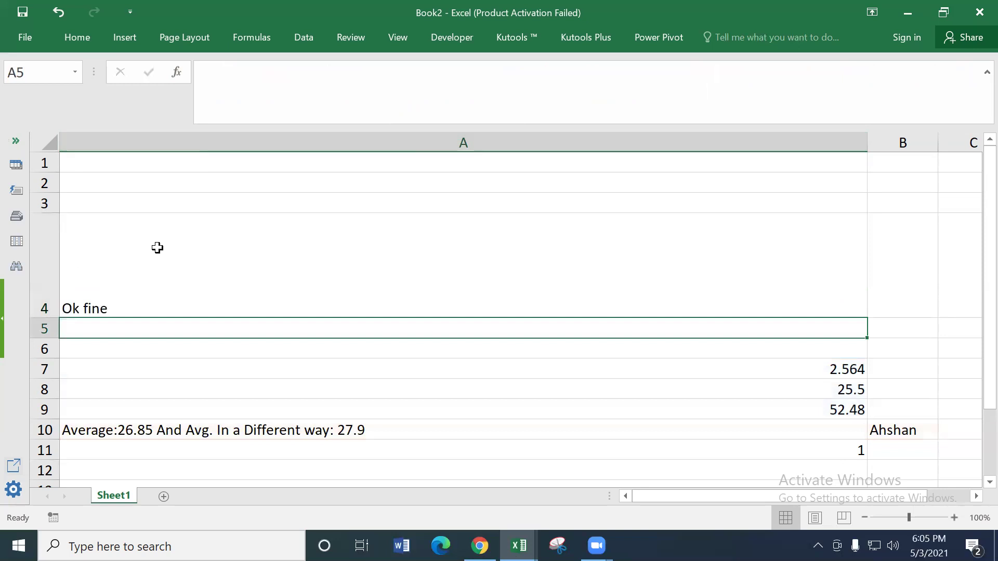
- Compare the formulas in A4 and A10 by switching between the two cells
{"action": "left_click", "coordinate": [169, 283]}
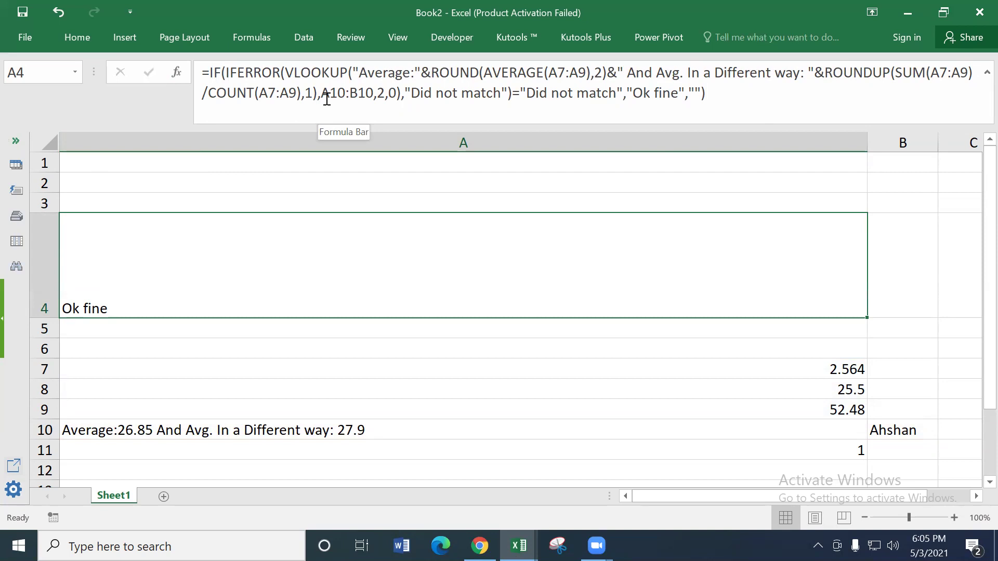
{"action": "left_click", "coordinate": [218, 425]}
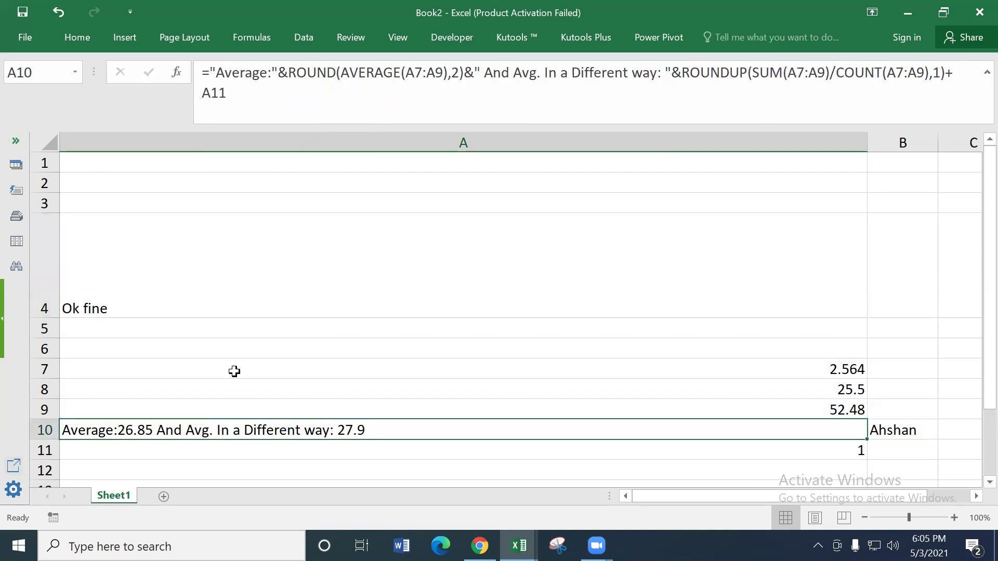
{"action": "left_click", "coordinate": [183, 297]}
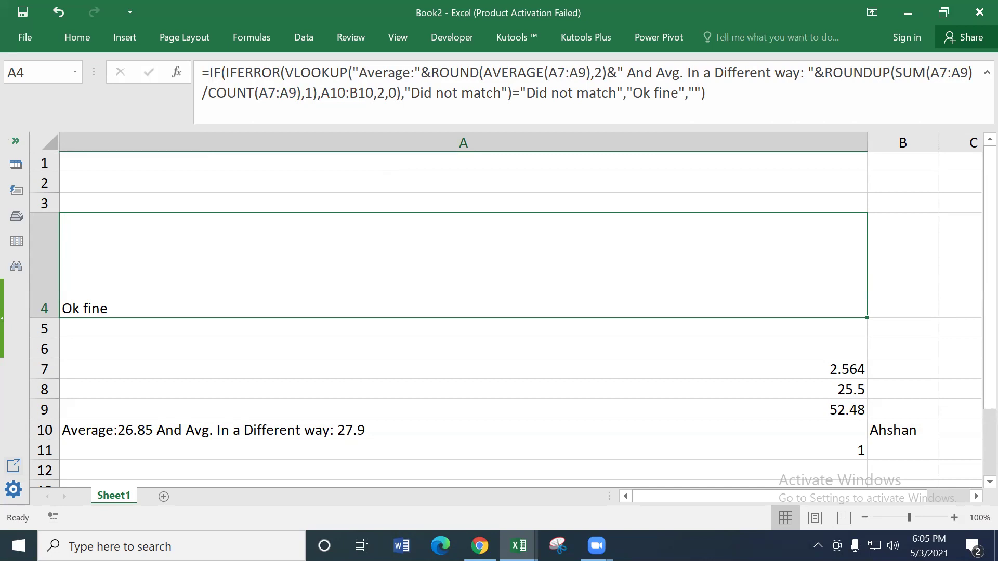
{"action": "left_click", "coordinate": [341, 428]}
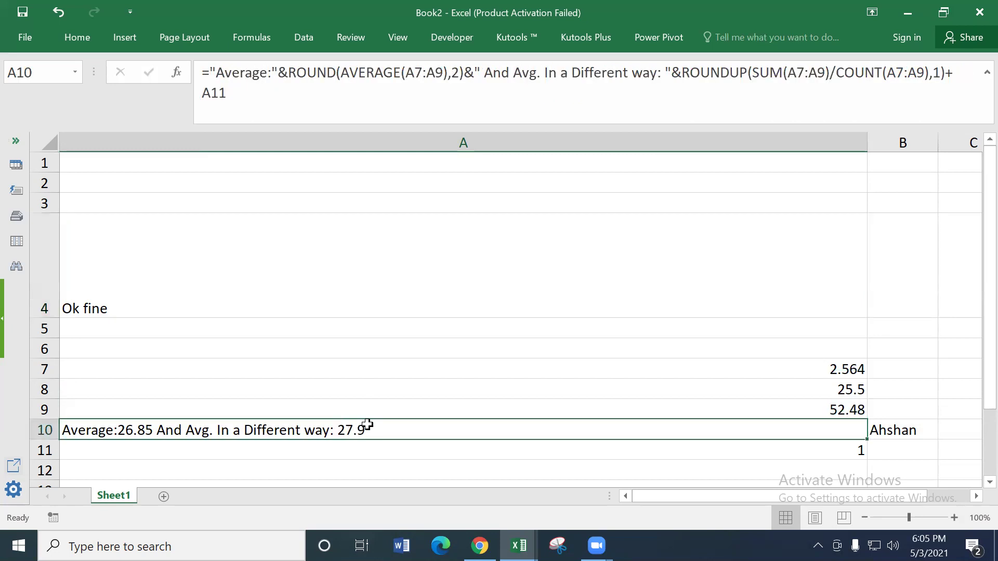
{"action": "left_click", "coordinate": [255, 291]}
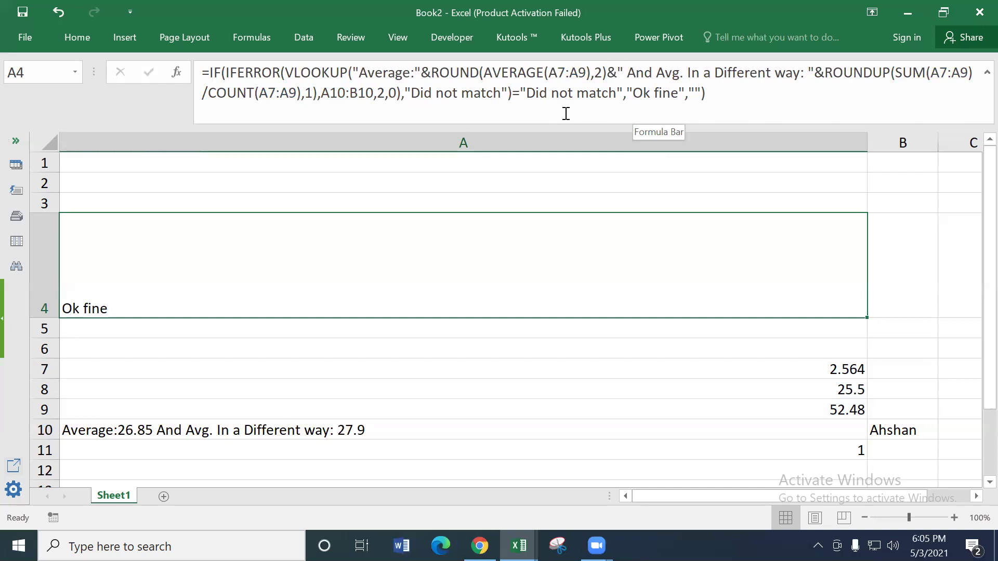
{"action": "left_click", "coordinate": [357, 431]}
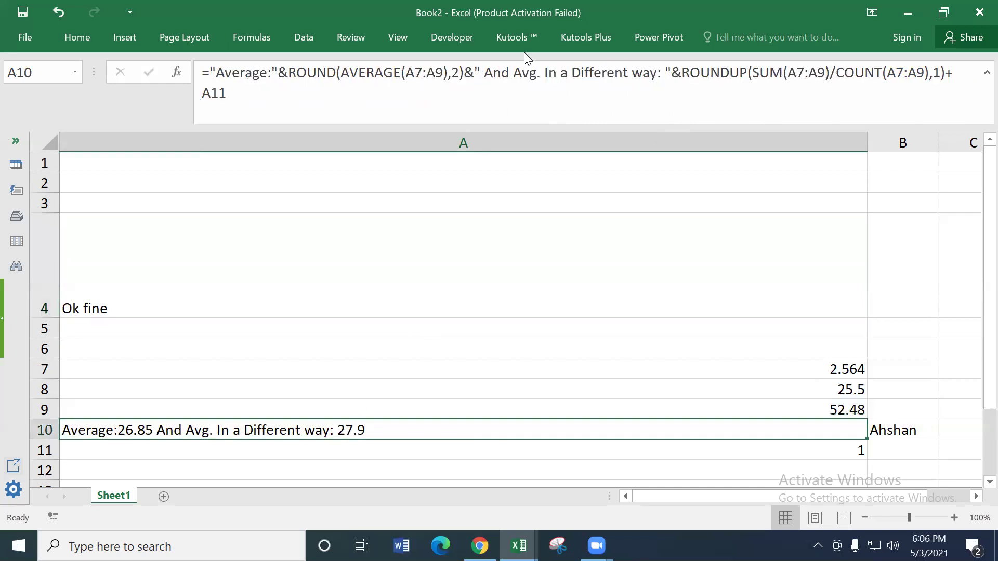
- Re-confirm A10's formula unchanged and switch the sheet to Show Formulas with Ctrl+`
{"action": "left_click", "coordinate": [490, 88]}
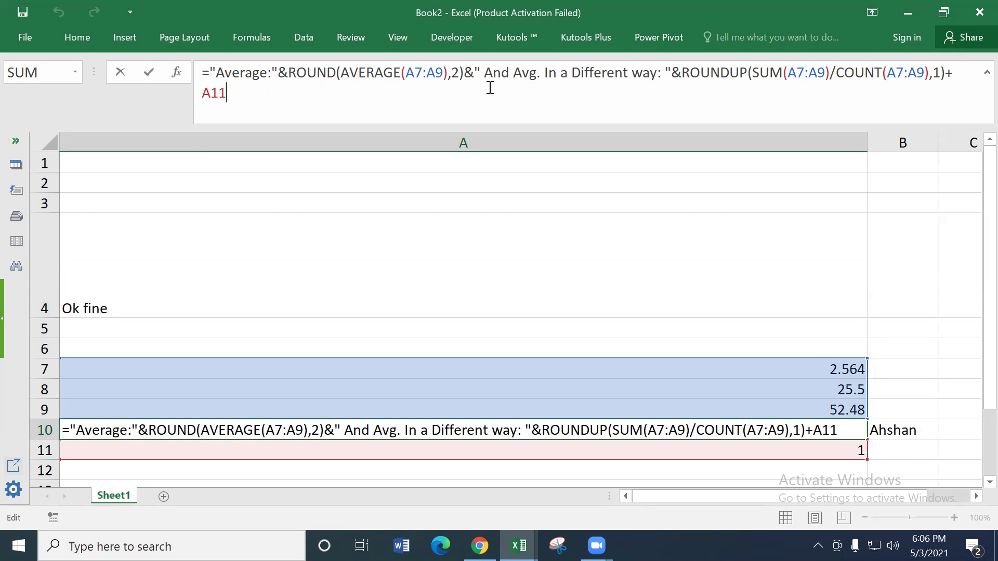
{"action": "key", "text": "Return"}
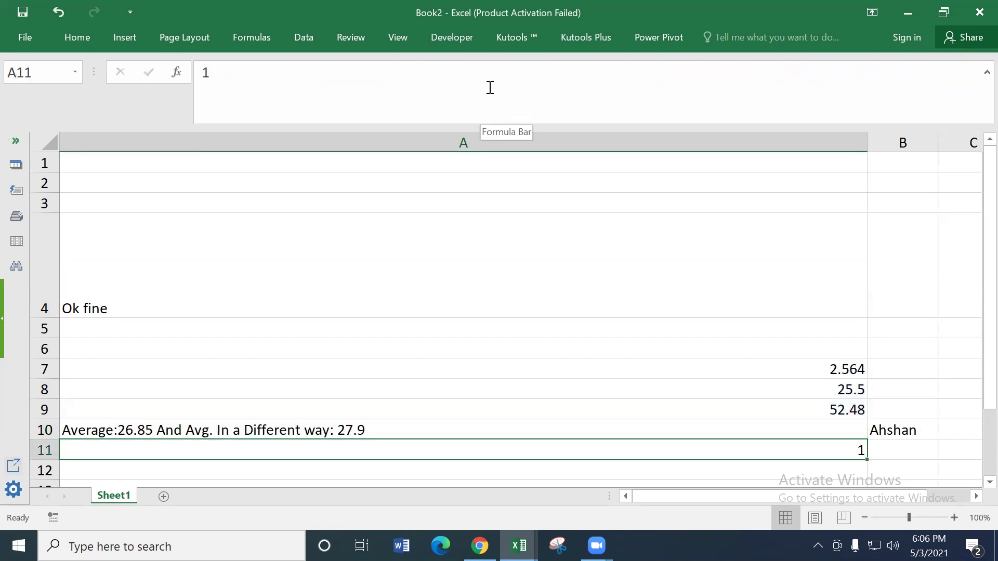
{"action": "key", "text": "ctrl+grave"}
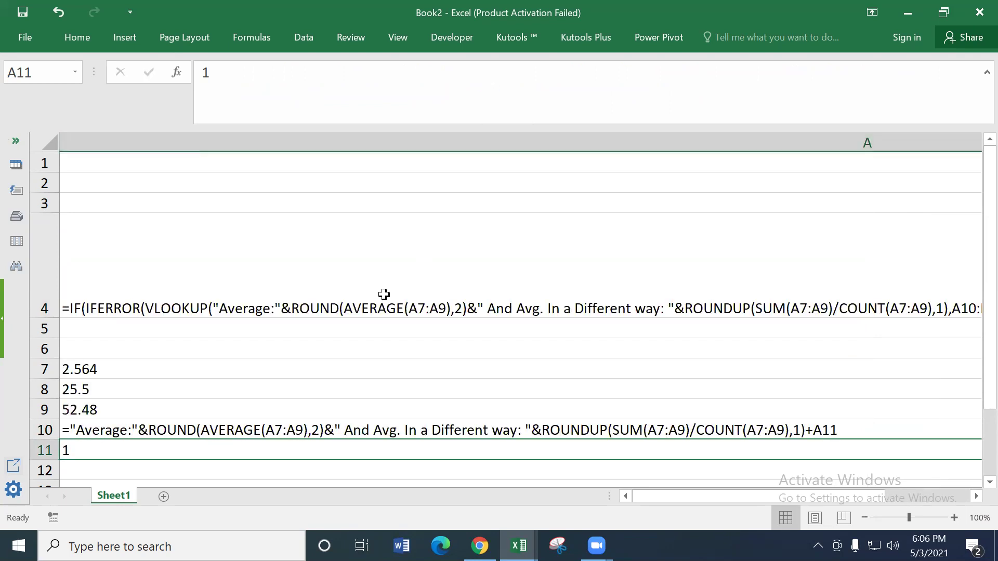
{"action": "left_click", "coordinate": [383, 294]}
{"action": "left_click", "coordinate": [65, 37]}
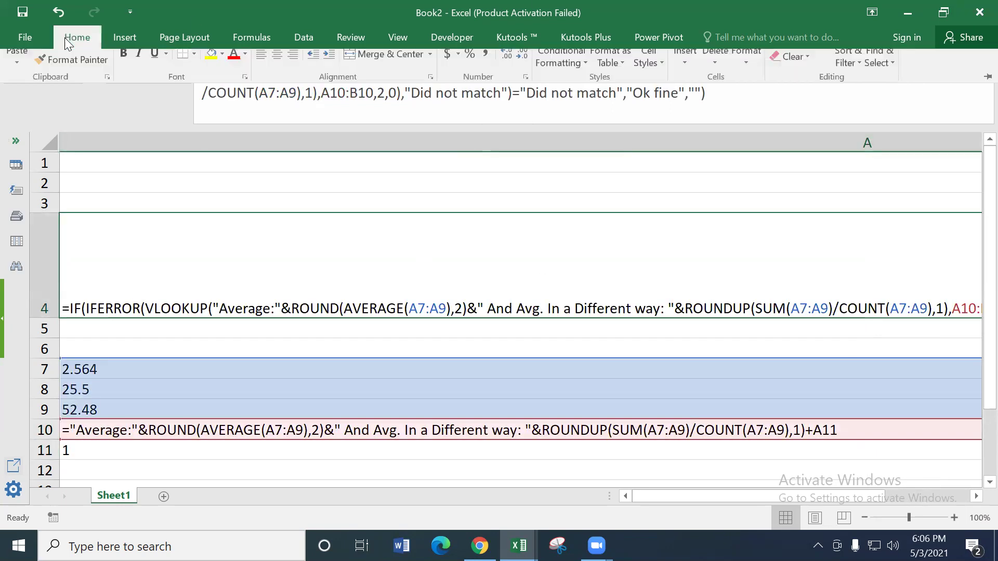
{"action": "left_click", "coordinate": [220, 280]}
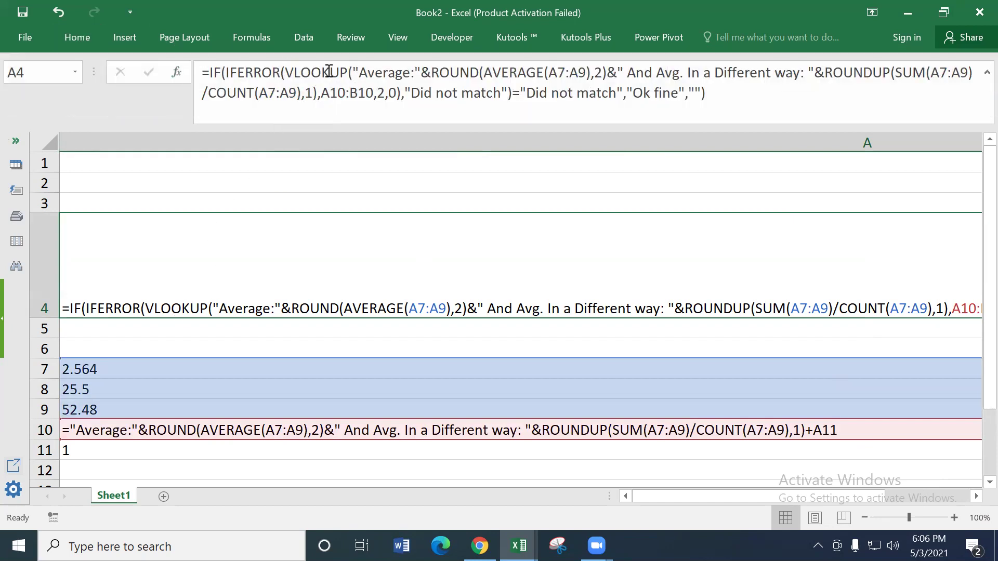
{"action": "left_click", "coordinate": [456, 72]}
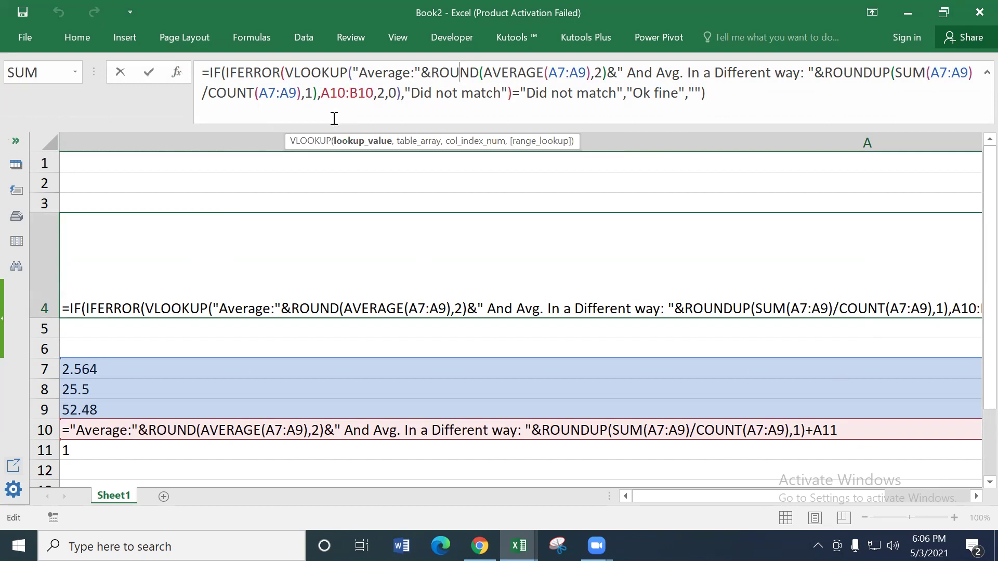
{"action": "key", "text": "Return"}
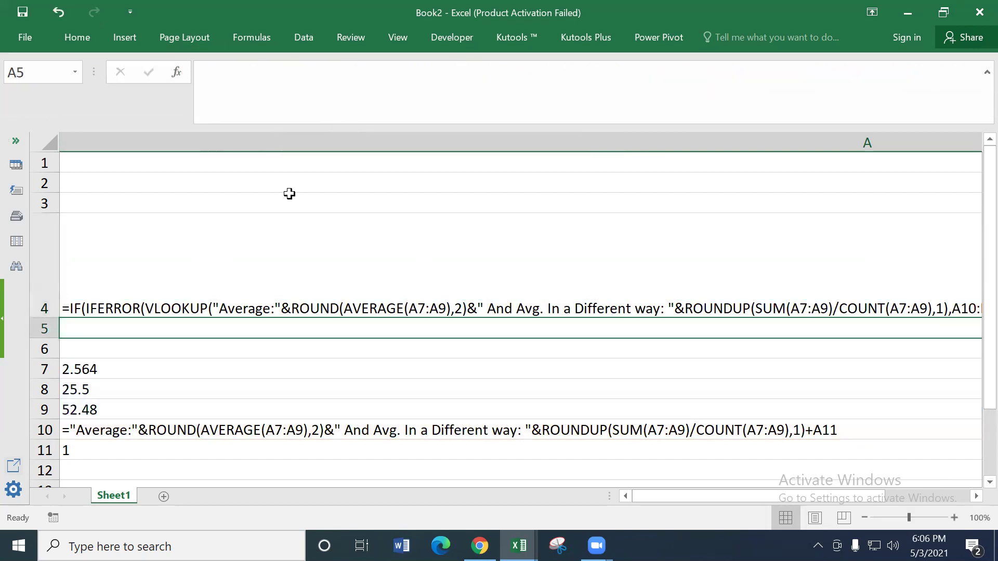